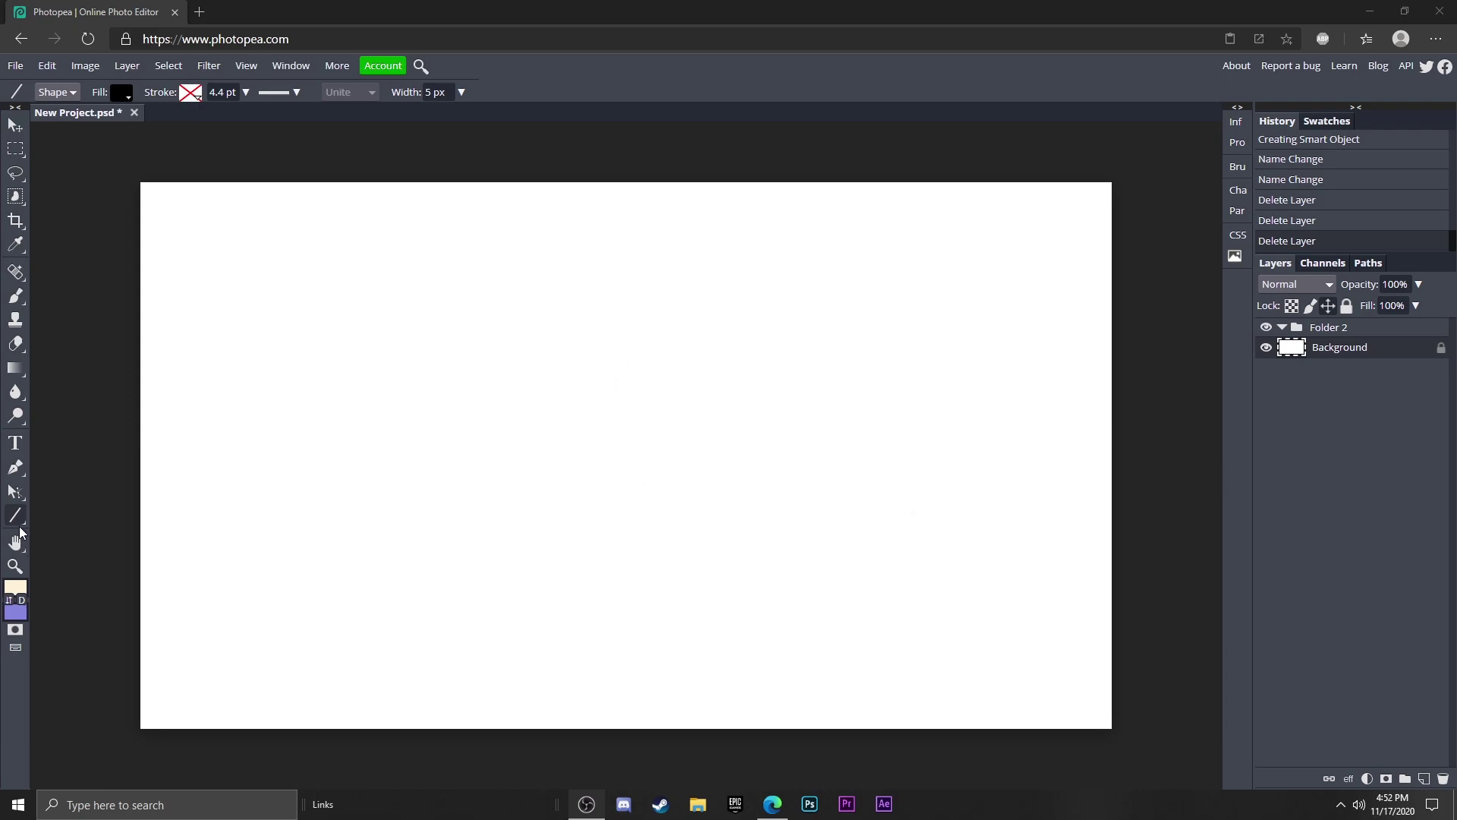
Draw a yellow ellipse circle for the face and nudge it slightly up-left.
{"action": "right_click", "coordinate": [16, 515]}
{"action": "left_click", "coordinate": [80, 540]}
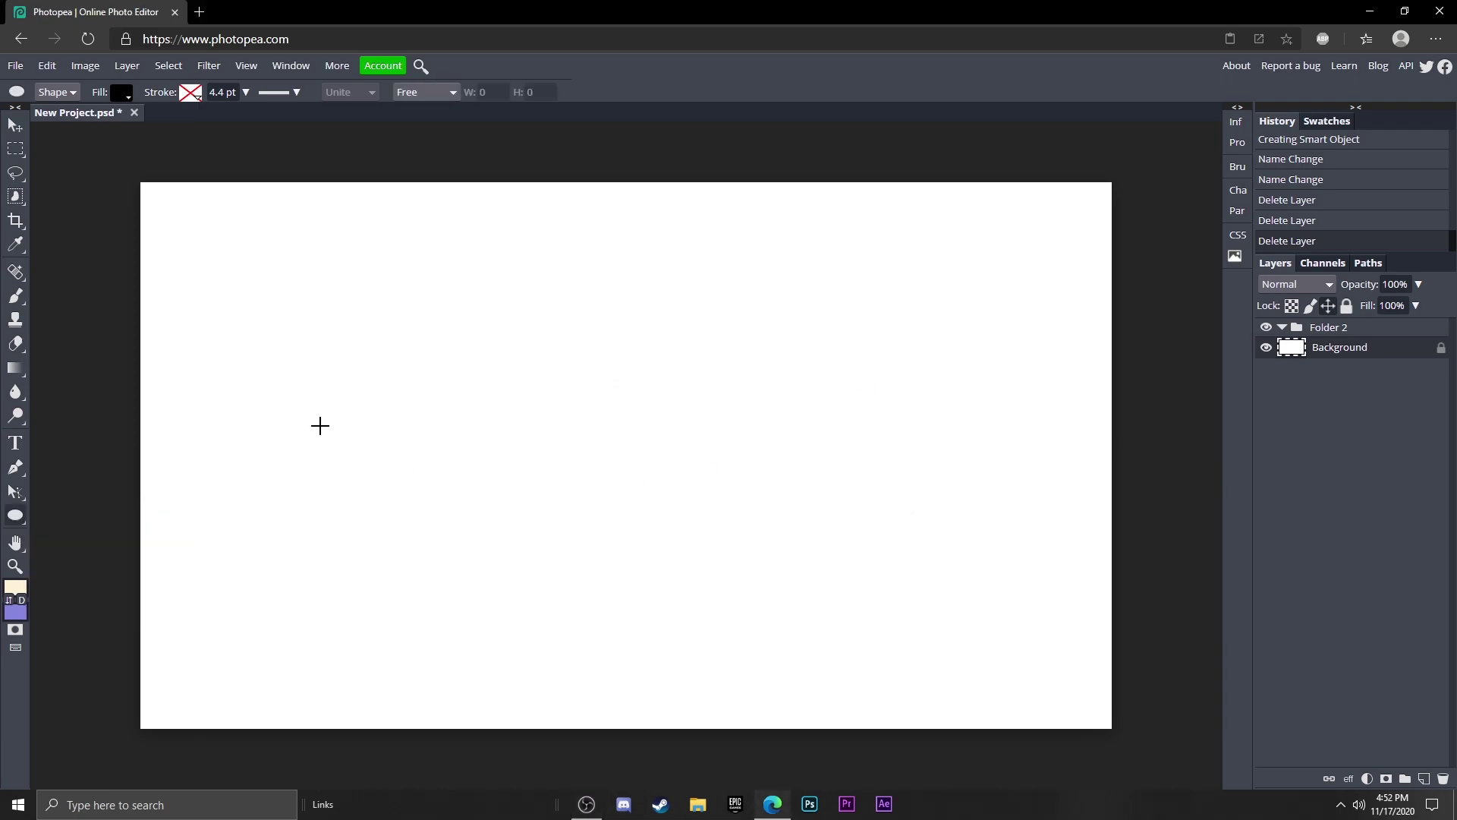
{"action": "left_click_drag", "start_coordinate": [351, 405], "coordinate": [538, 551]}
{"action": "left_click", "coordinate": [125, 97]}
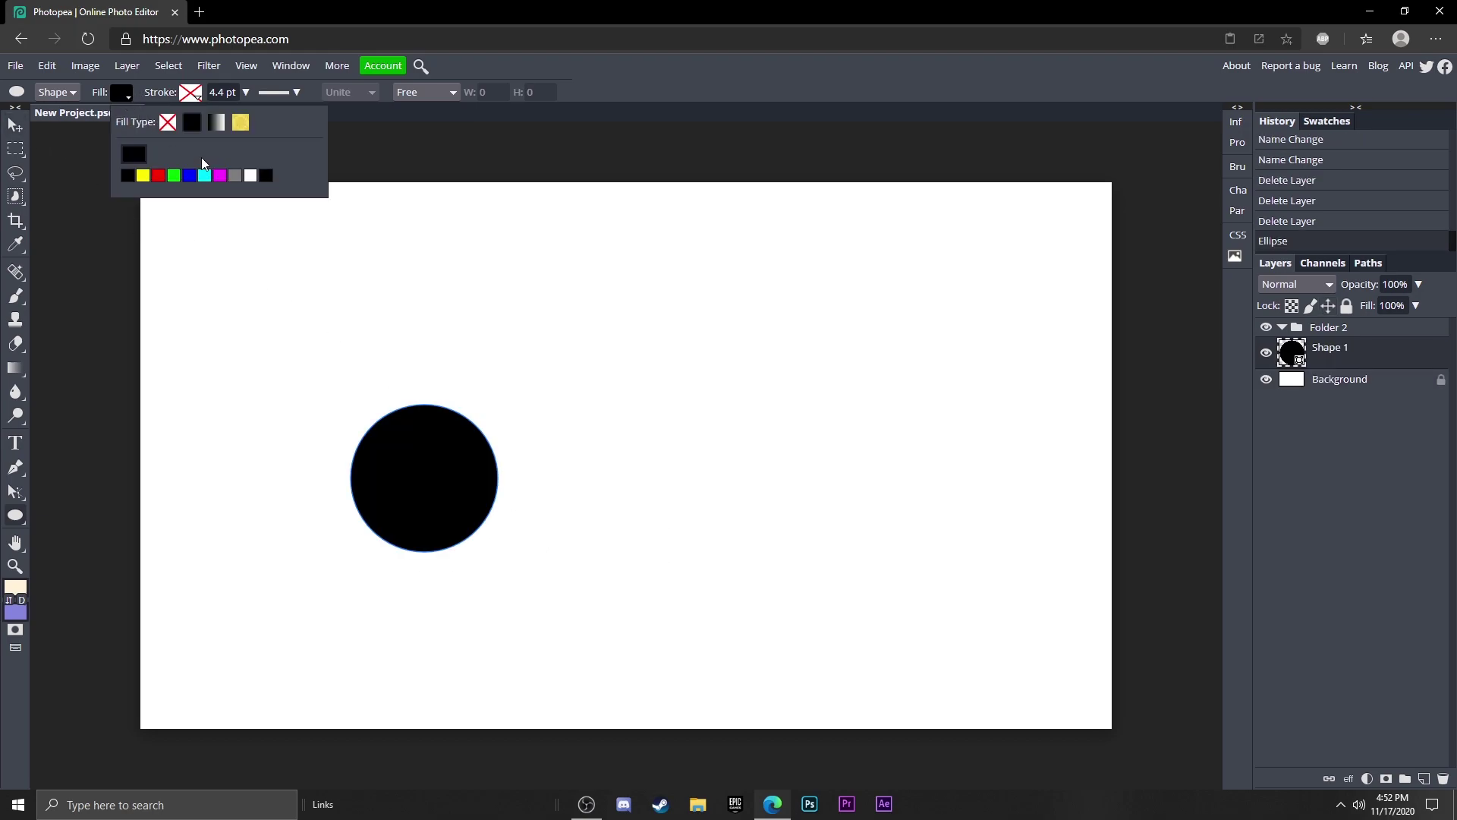
{"action": "left_click", "coordinate": [146, 176]}
{"action": "key", "text": "v"}
{"action": "left_click_drag", "start_coordinate": [493, 509], "coordinate": [477, 487]}
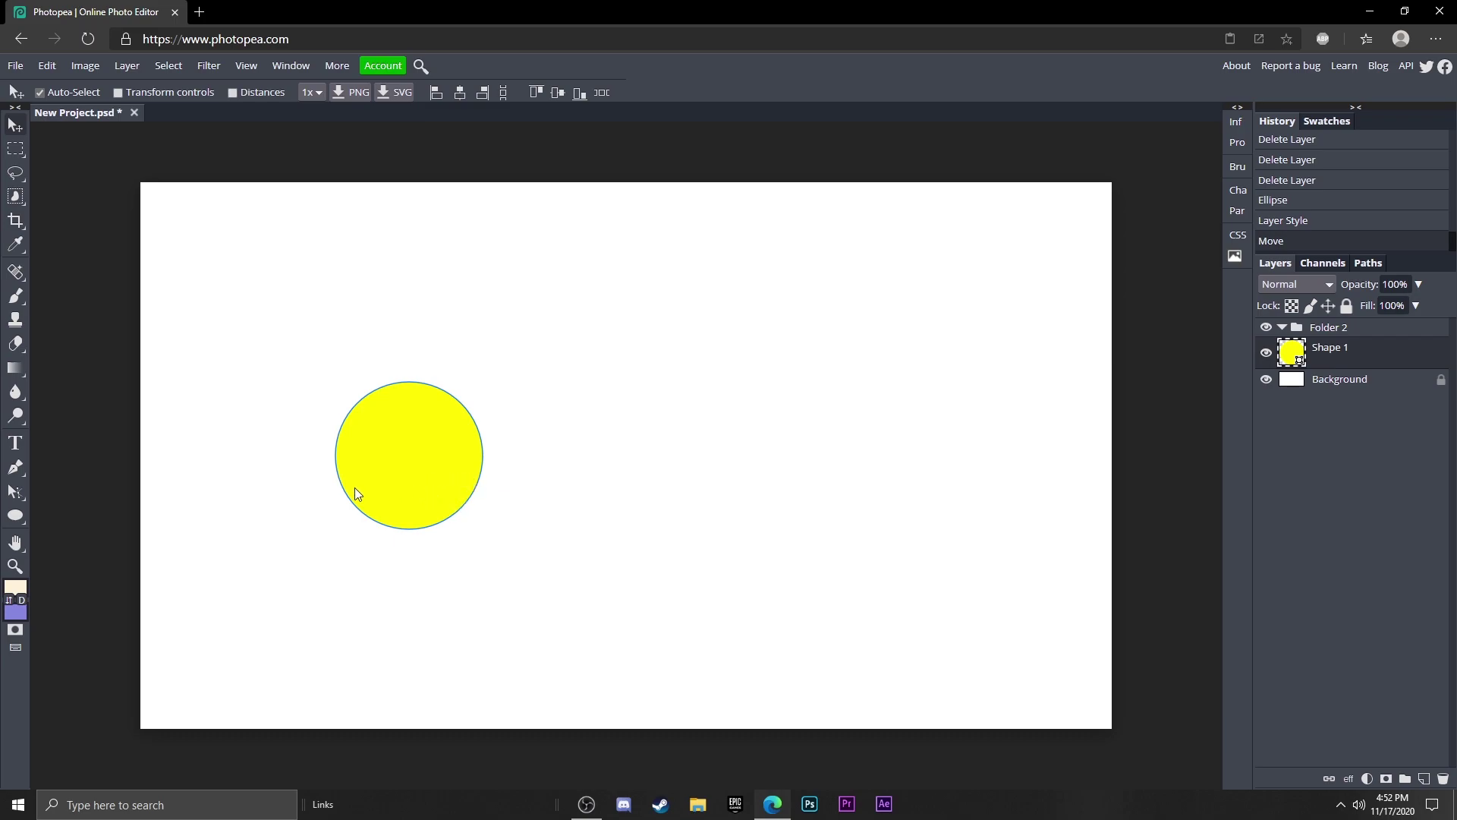
Add a small black ellipse eye and duplicate it for the second eye.
{"action": "right_click", "coordinate": [16, 513]}
{"action": "left_click", "coordinate": [69, 535]}
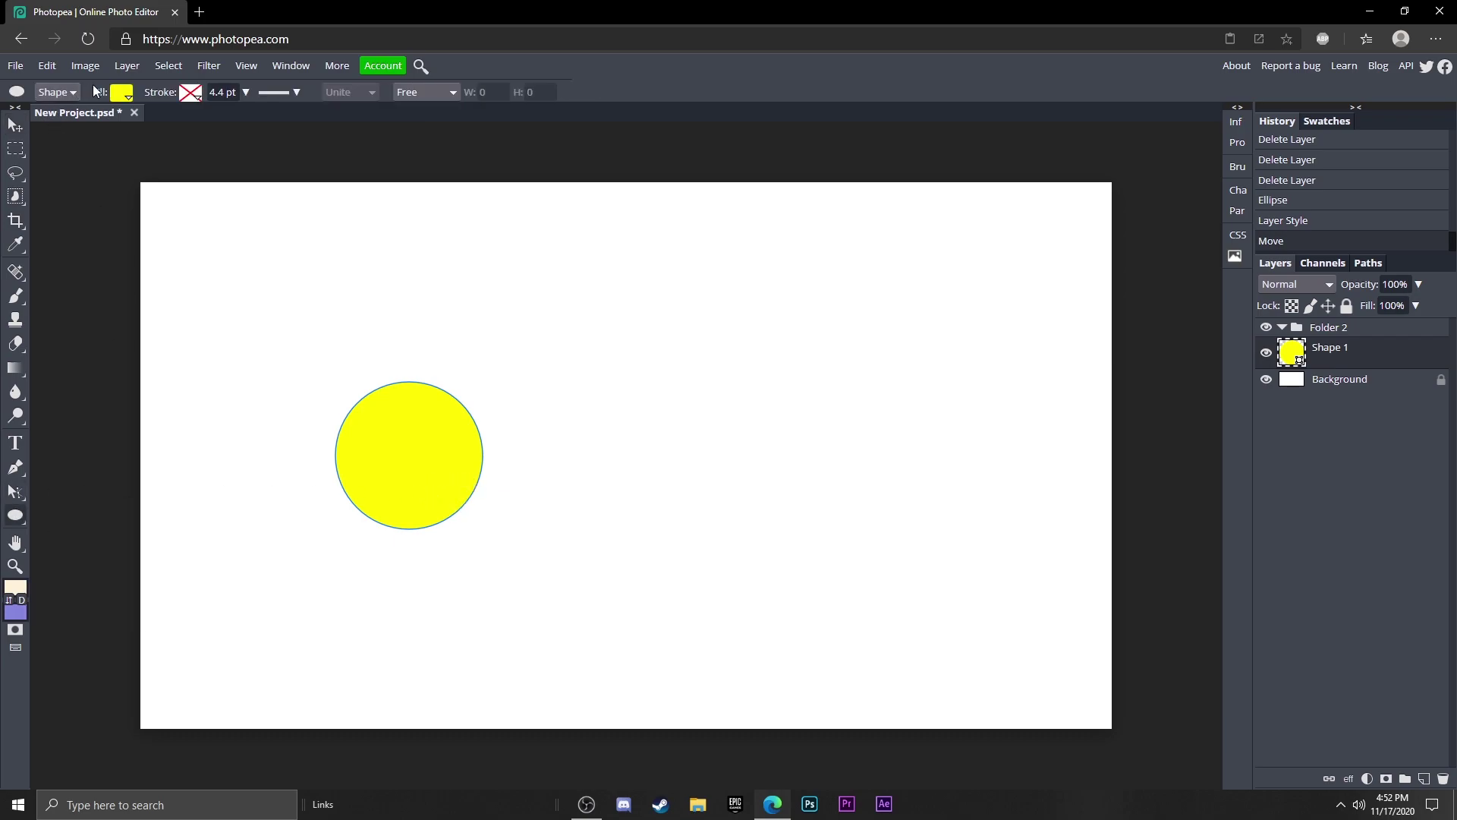
{"action": "left_click", "coordinate": [121, 93]}
{"action": "mouse_move", "coordinate": [365, 421]}
{"action": "left_mouse_down"}
{"action": "mouse_move", "coordinate": [390, 446]}
{"action": "mouse_move", "coordinate": [433, 432]}
{"action": "left_mouse_up"}
{"action": "left_click", "coordinate": [120, 93]}
{"action": "left_click", "coordinate": [265, 174]}
{"action": "key", "text": "ctrl+j"}
Draw a flat mouth line across the face and select the top face layer.
{"action": "left_click", "coordinate": [16, 514]}
{"action": "left_click_drag", "start_coordinate": [375, 484], "coordinate": [445, 484]}
{"action": "key", "text": "v"}
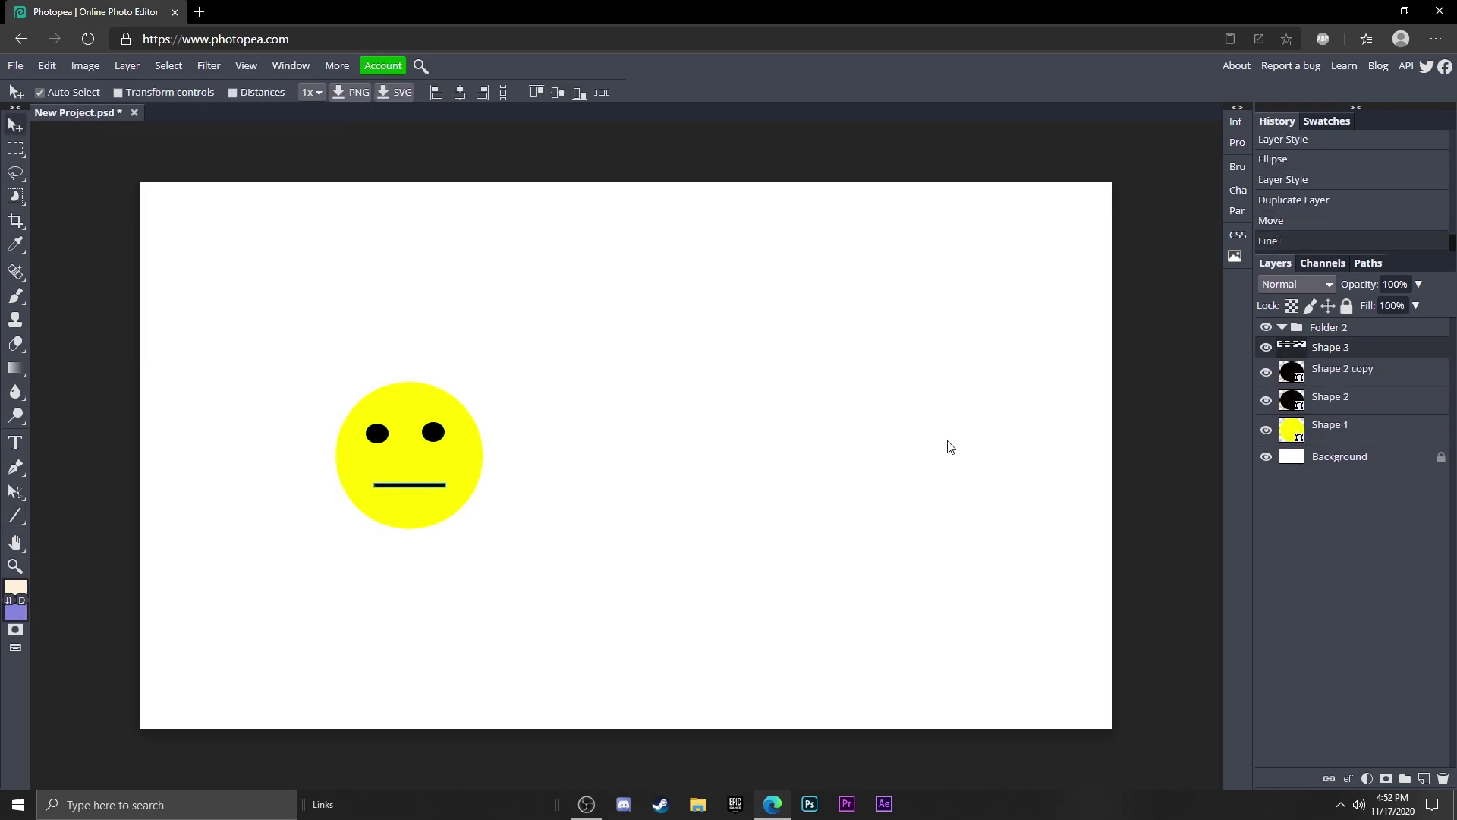
{"action": "left_click", "coordinate": [604, 443]}
{"action": "left_click", "coordinate": [1338, 348]}
Convert the selected face layers into a smart object, undoing an accidental merge first.
{"action": "left_click", "coordinate": [1338, 431], "text": "shift"}
{"action": "right_click", "coordinate": [1309, 389]}
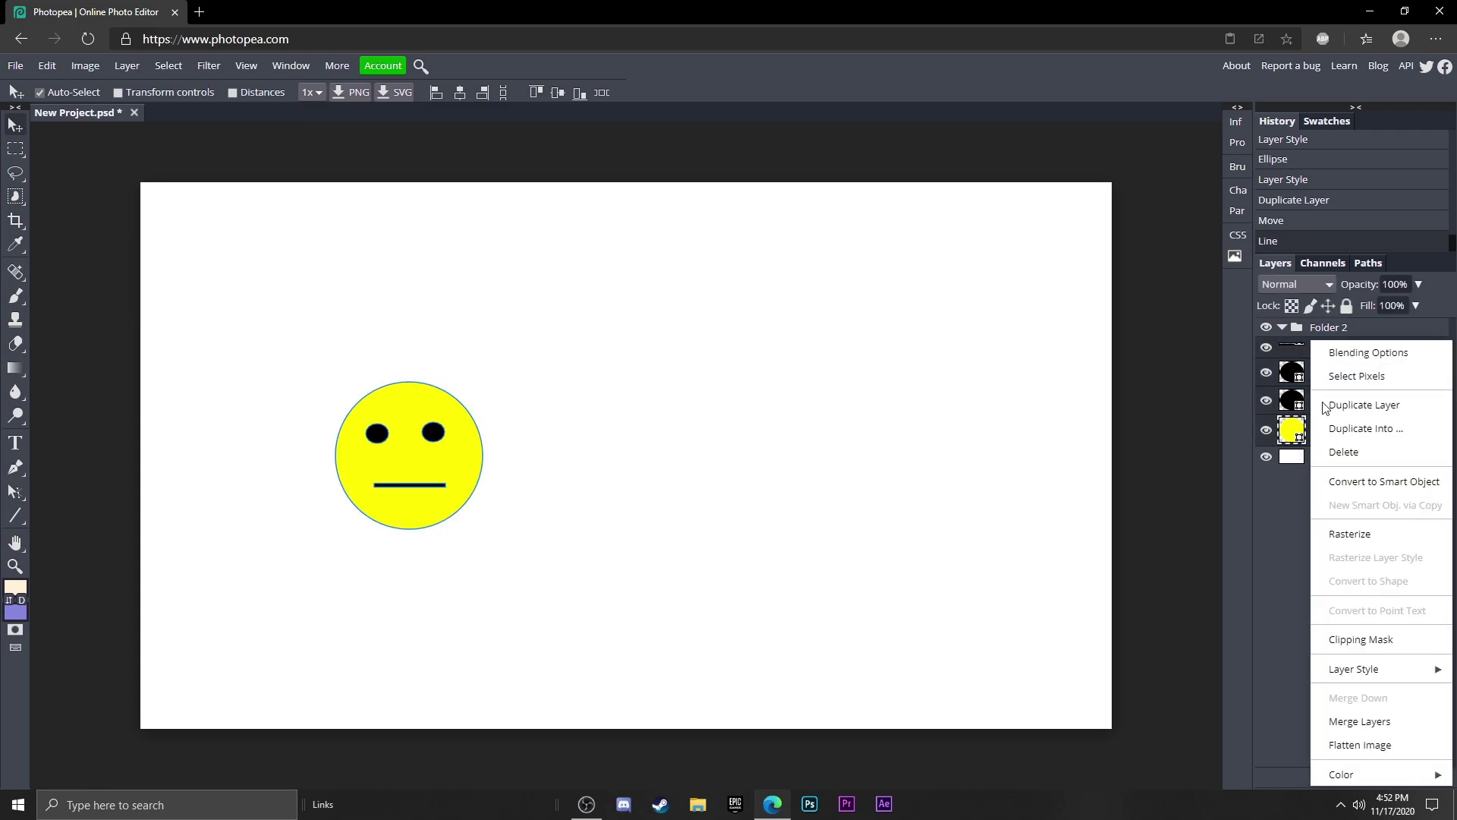
{"action": "left_click", "coordinate": [1361, 720]}
{"action": "left_click", "coordinate": [400, 457]}
{"action": "key", "text": "ctrl+z"}
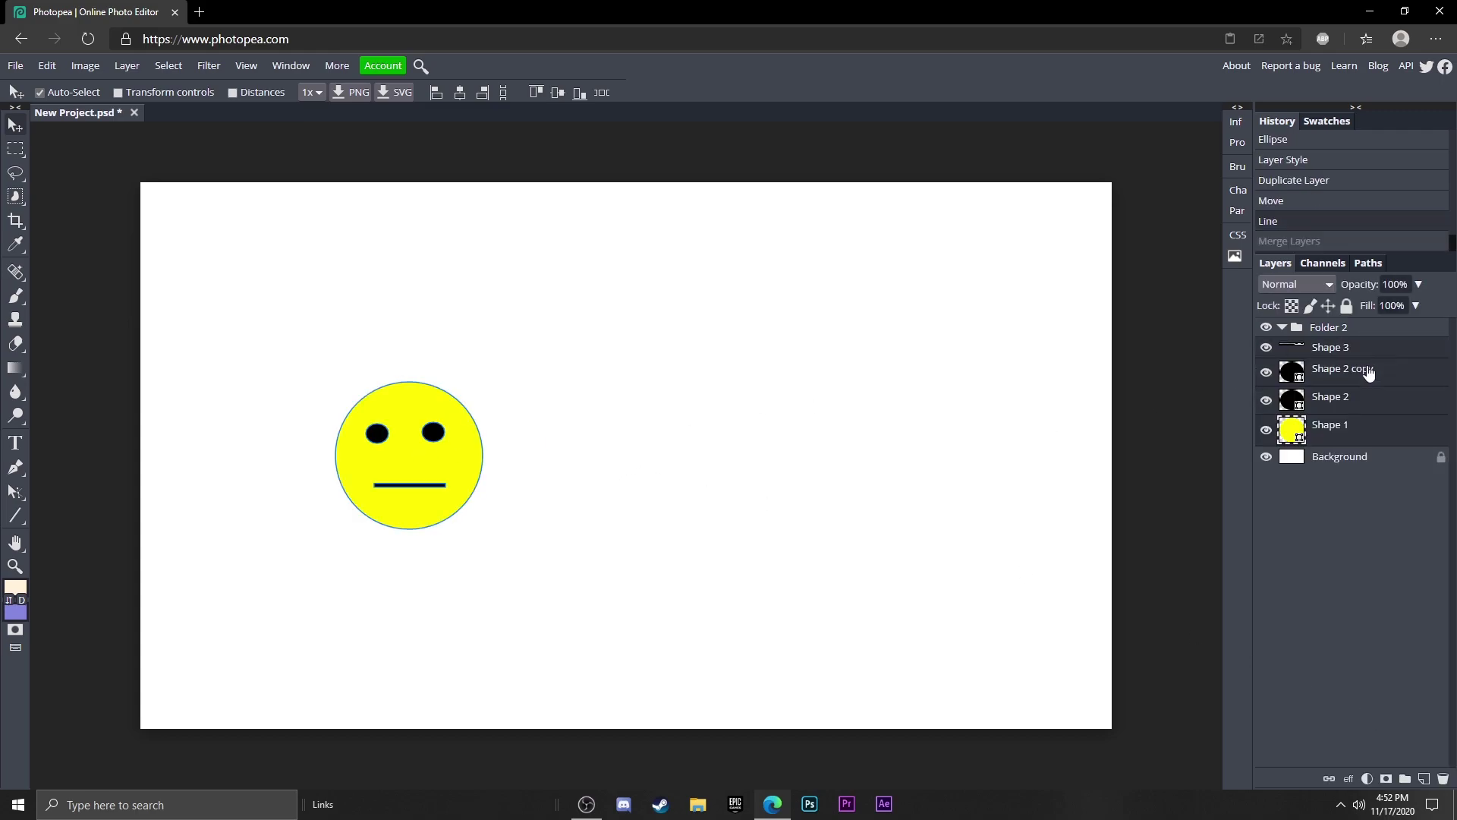
{"action": "right_click", "coordinate": [1344, 355]}
{"action": "left_click", "coordinate": [1224, 483]}
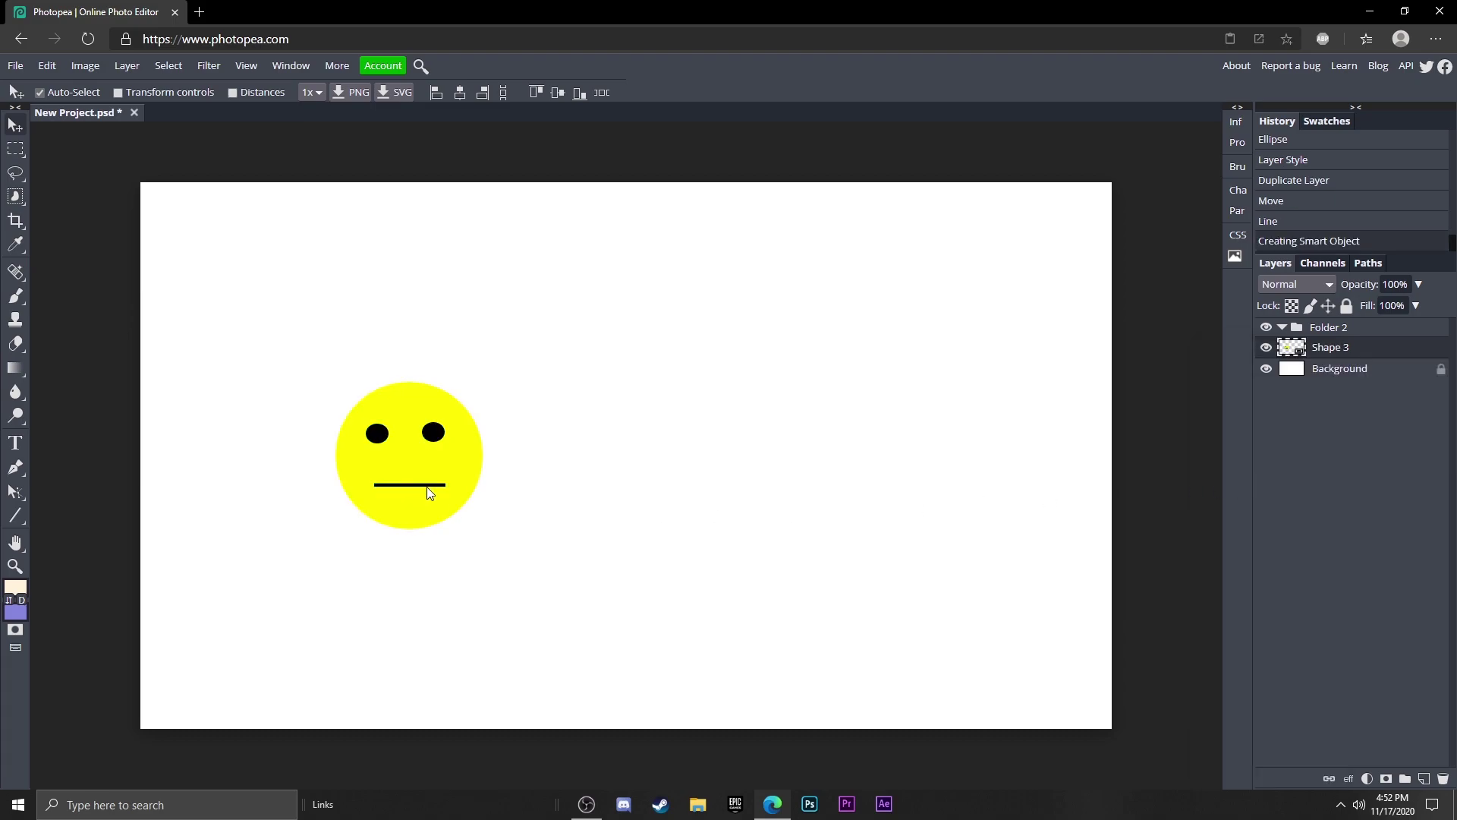
Move the face to the canvas centre and duplicate the layer.
{"action": "mouse_move", "coordinate": [429, 493]}
{"action": "left_mouse_down"}
{"action": "mouse_move", "coordinate": [450, 491]}
{"action": "mouse_move", "coordinate": [393, 503]}
{"action": "left_mouse_up"}
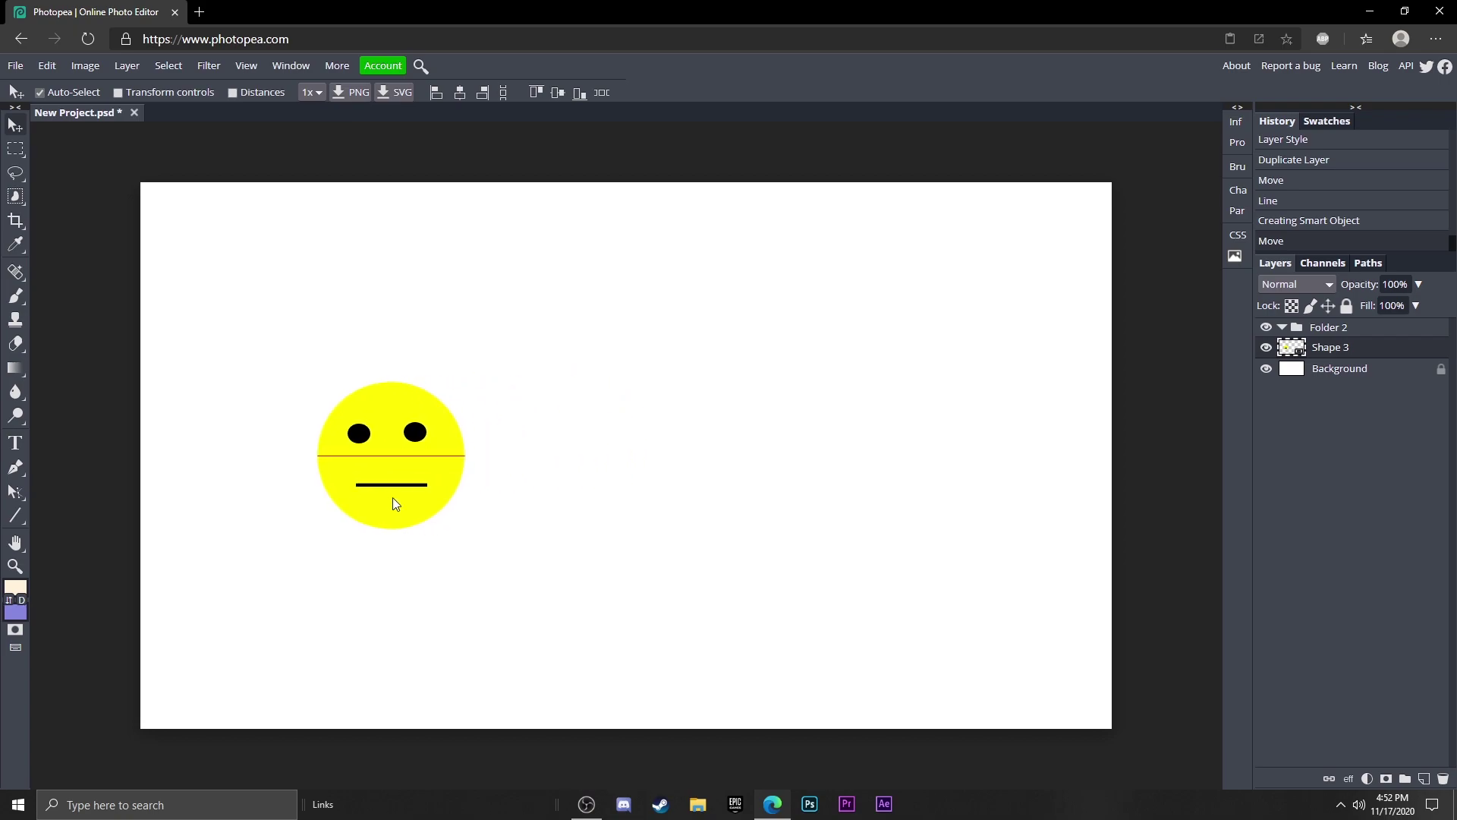
{"action": "left_click_drag", "start_coordinate": [393, 497], "coordinate": [662, 488]}
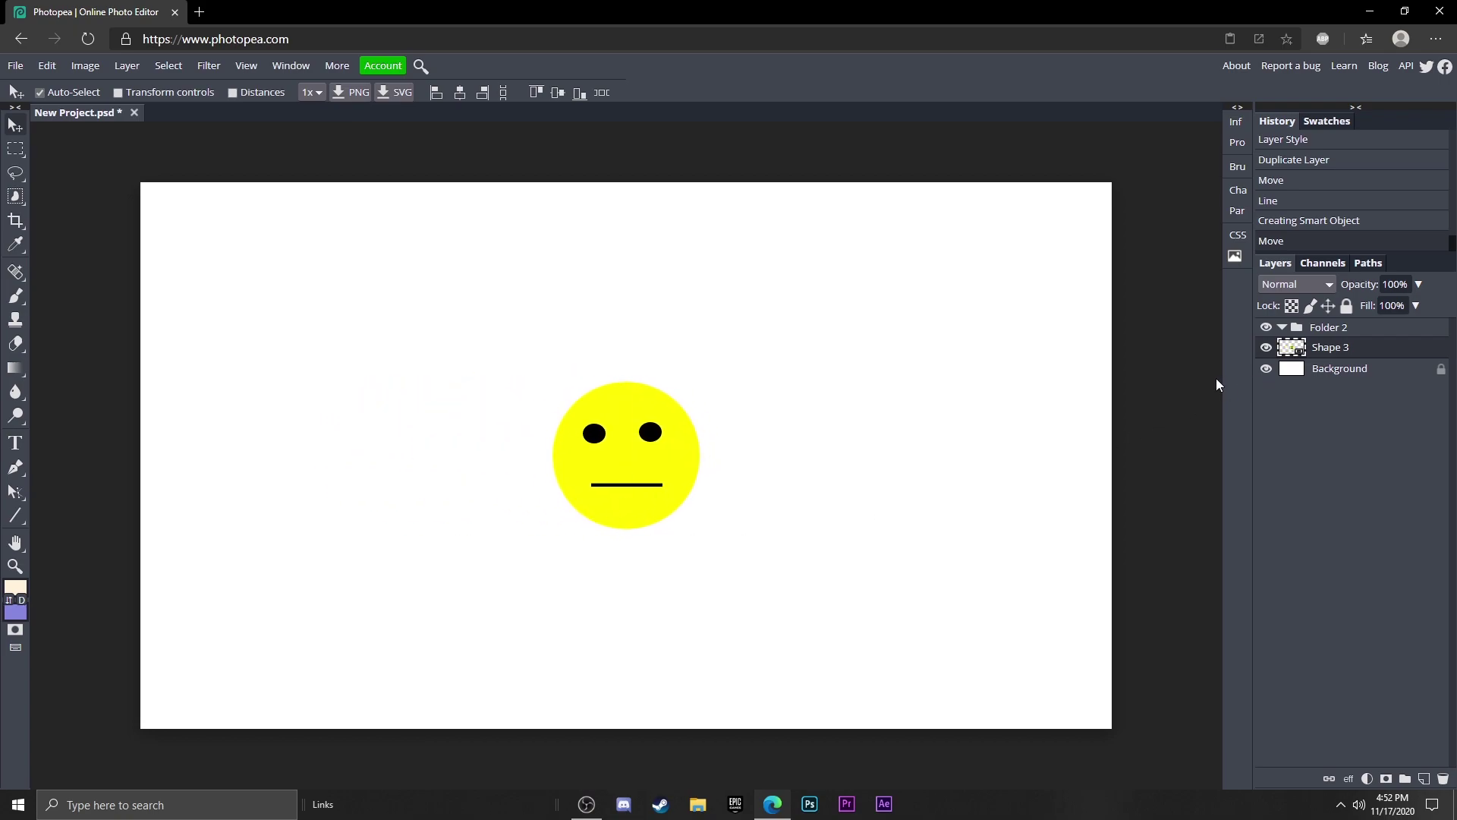
{"action": "key", "text": "ctrl+j"}
{"action": "key", "text": "ctrl+j"}
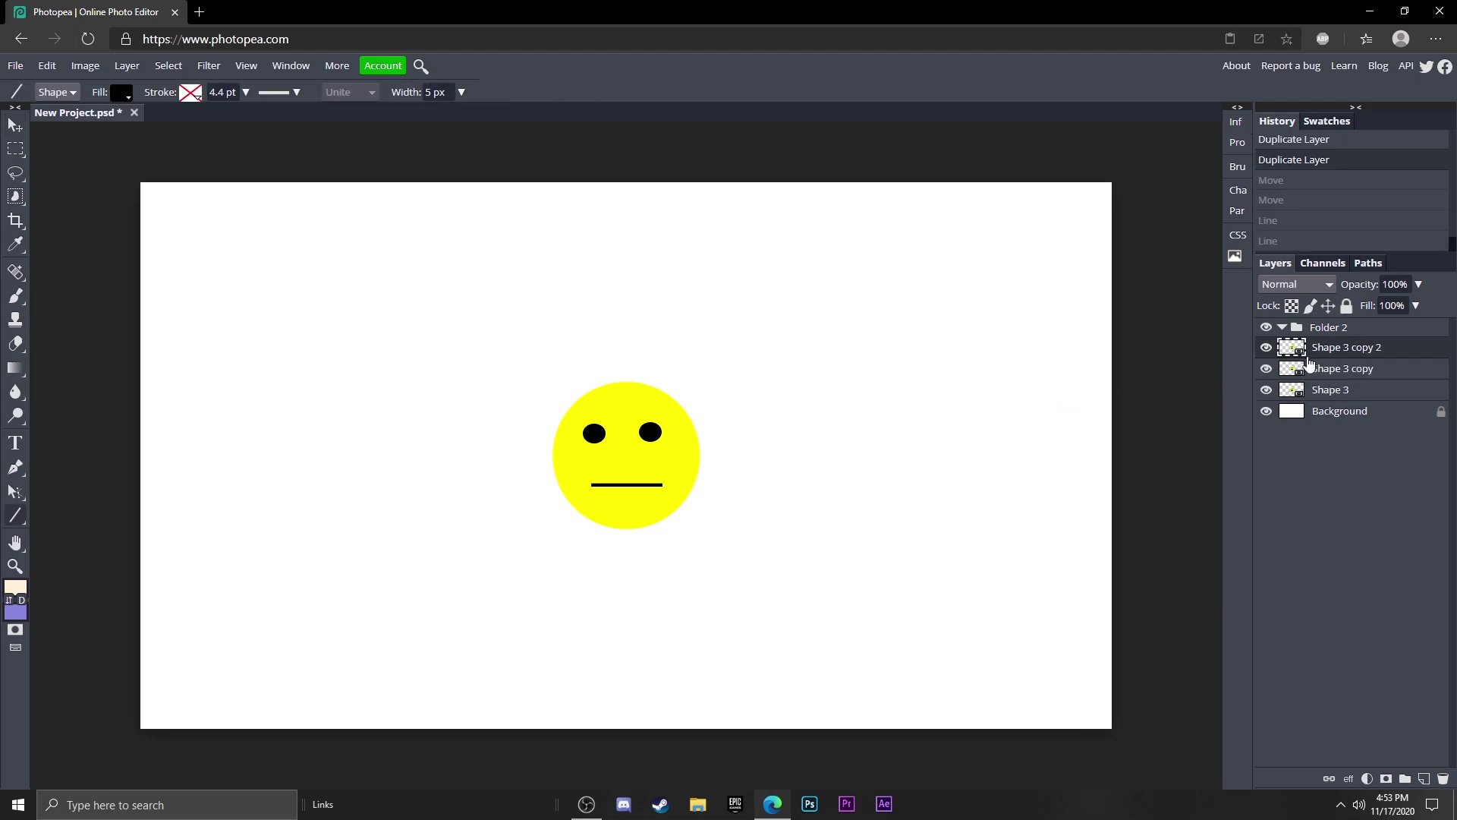
Hide the Shape 3 copy, add upward mouth-end ticks, and convert the smile into a smart object.
{"action": "left_click", "coordinate": [1267, 369]}
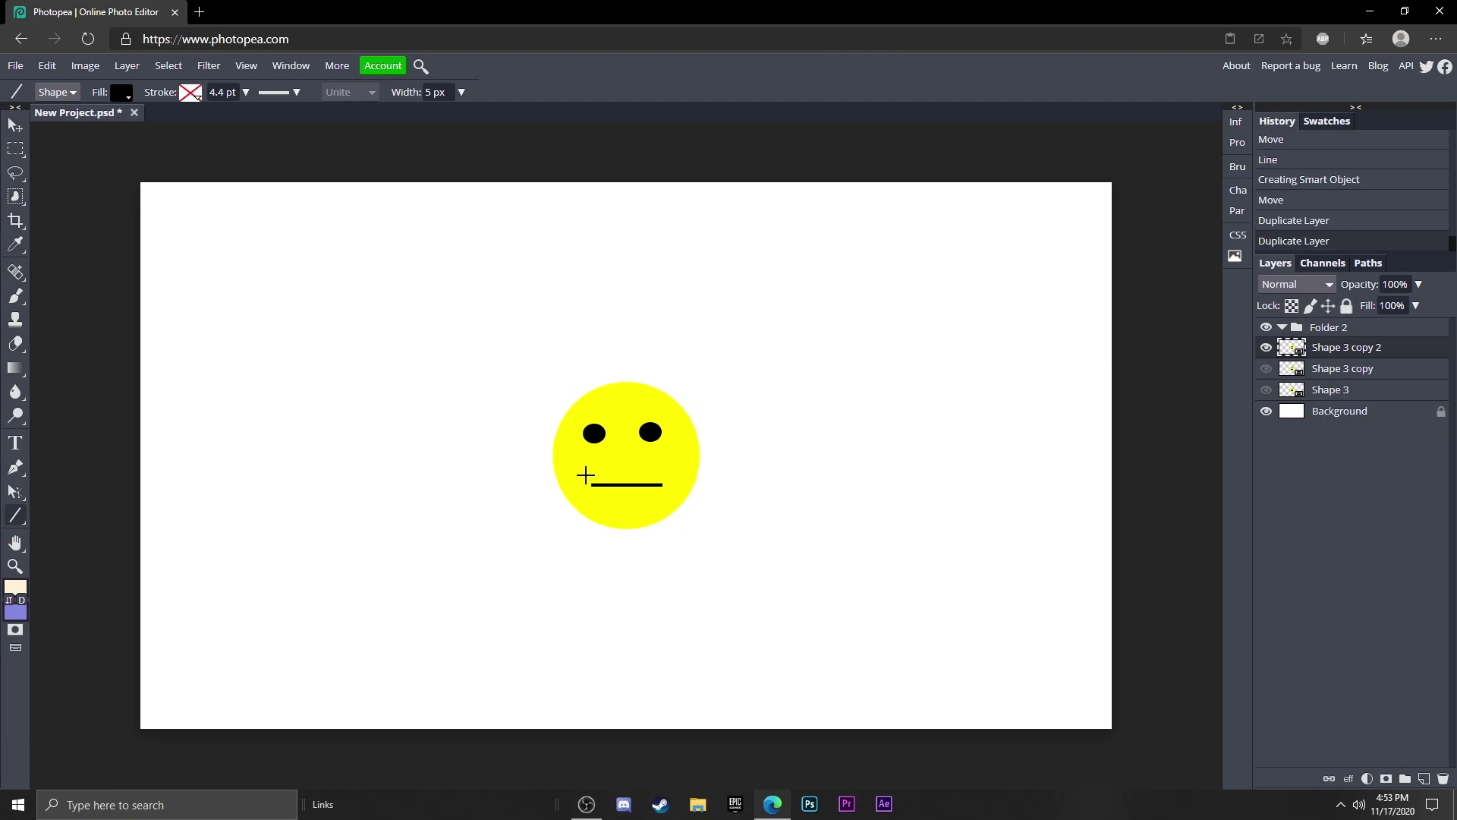
{"action": "mouse_move", "coordinate": [662, 483]}
{"action": "left_mouse_down"}
{"action": "mouse_move", "coordinate": [672, 473]}
{"action": "mouse_move", "coordinate": [585, 473]}
{"action": "left_mouse_up"}
{"action": "left_click", "coordinate": [1343, 389], "text": "shift"}
{"action": "right_click", "coordinate": [1343, 390]}
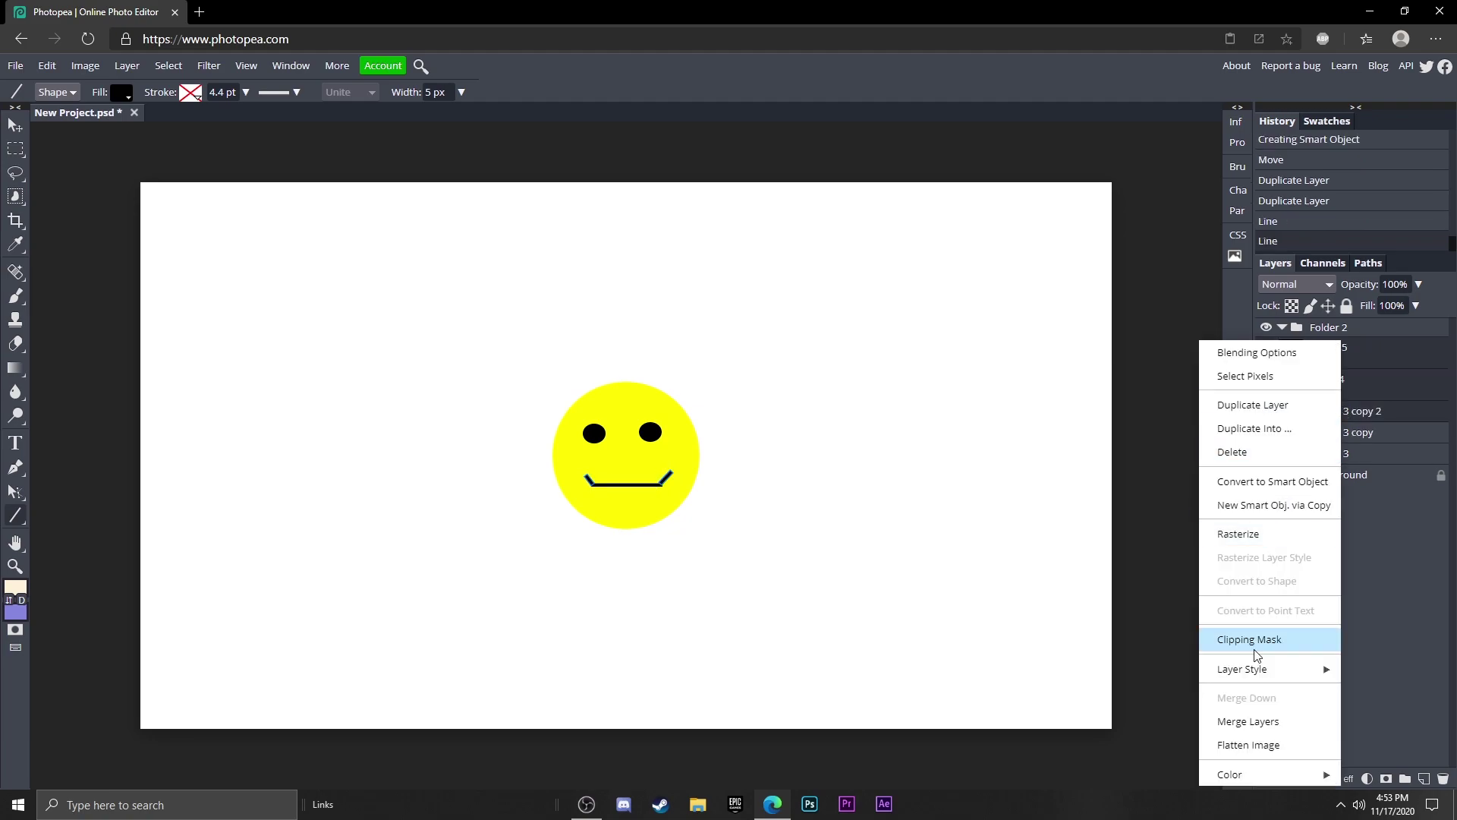
{"action": "left_click", "coordinate": [1252, 482]}
On the Shape 3 face, add downward ticks at both mouth ends and merge the frown layers.
{"action": "left_click", "coordinate": [1266, 347]}
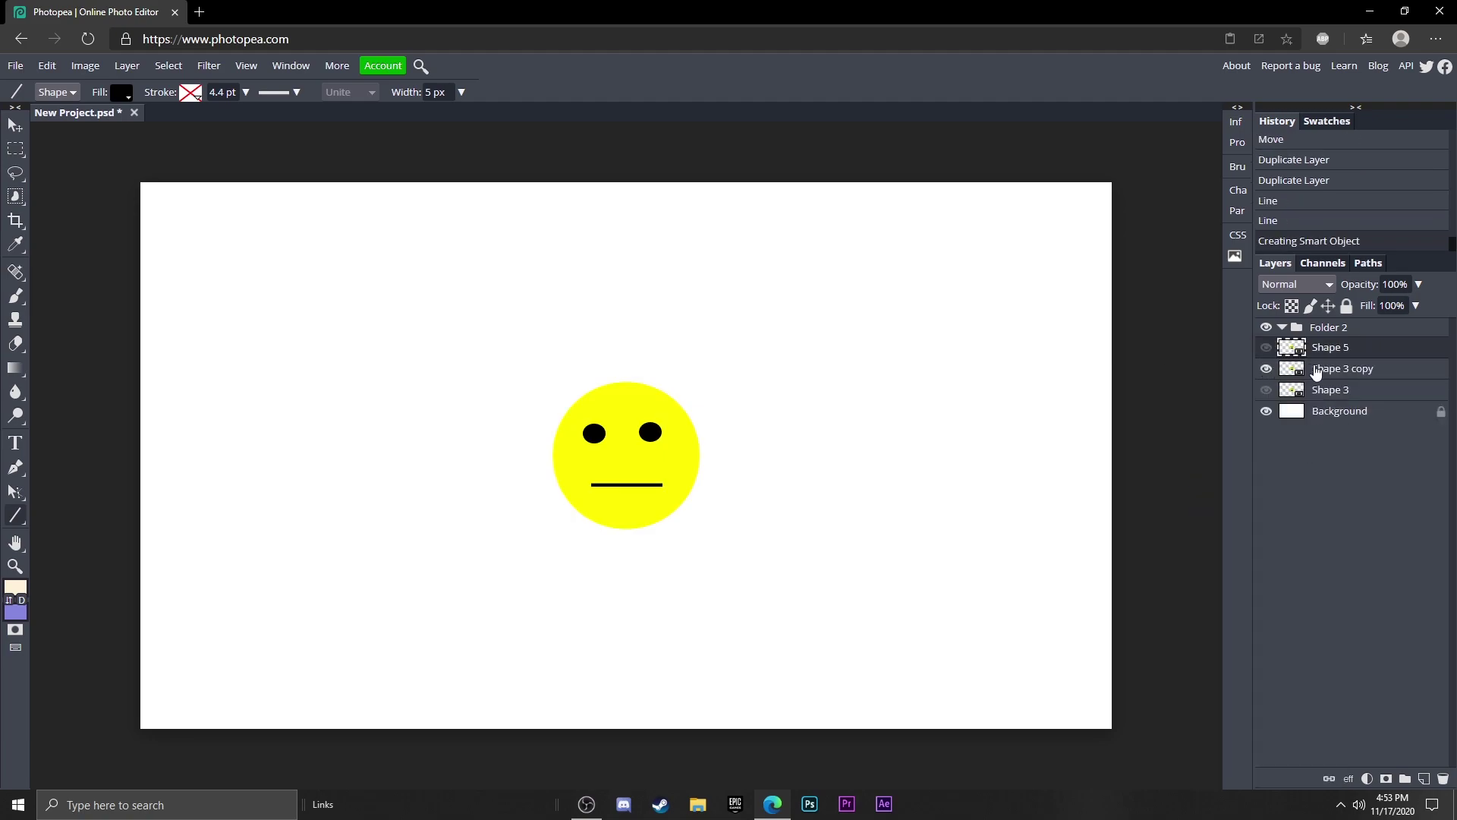
{"action": "left_click", "coordinate": [1266, 369]}
{"action": "left_click", "coordinate": [1309, 393]}
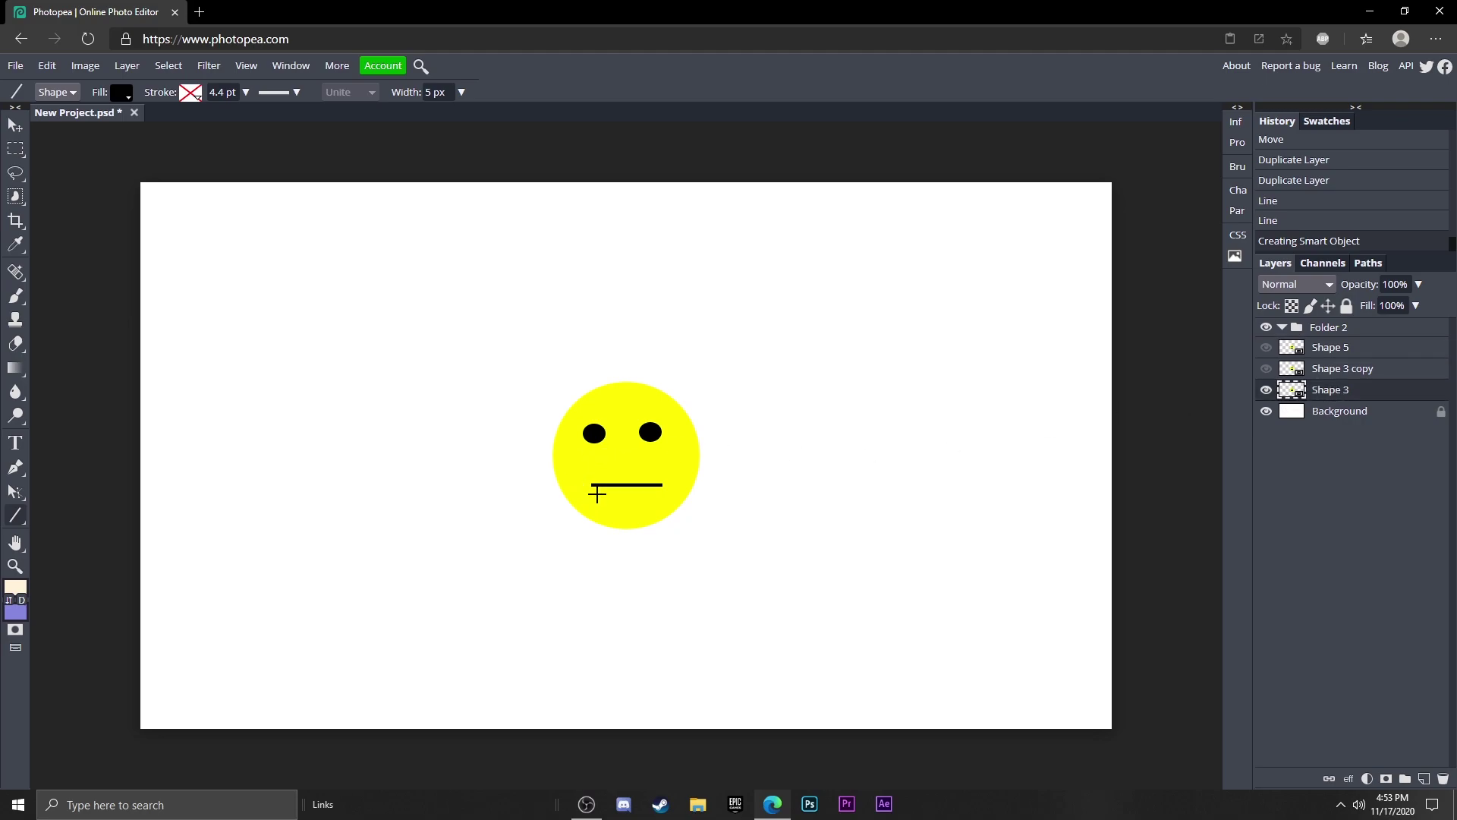
{"action": "left_click_drag", "start_coordinate": [589, 485], "coordinate": [585, 493]}
{"action": "left_click_drag", "start_coordinate": [663, 485], "coordinate": [669, 492]}
{"action": "left_click", "coordinate": [1327, 433], "text": "shift"}
{"action": "right_click", "coordinate": [1326, 432]}
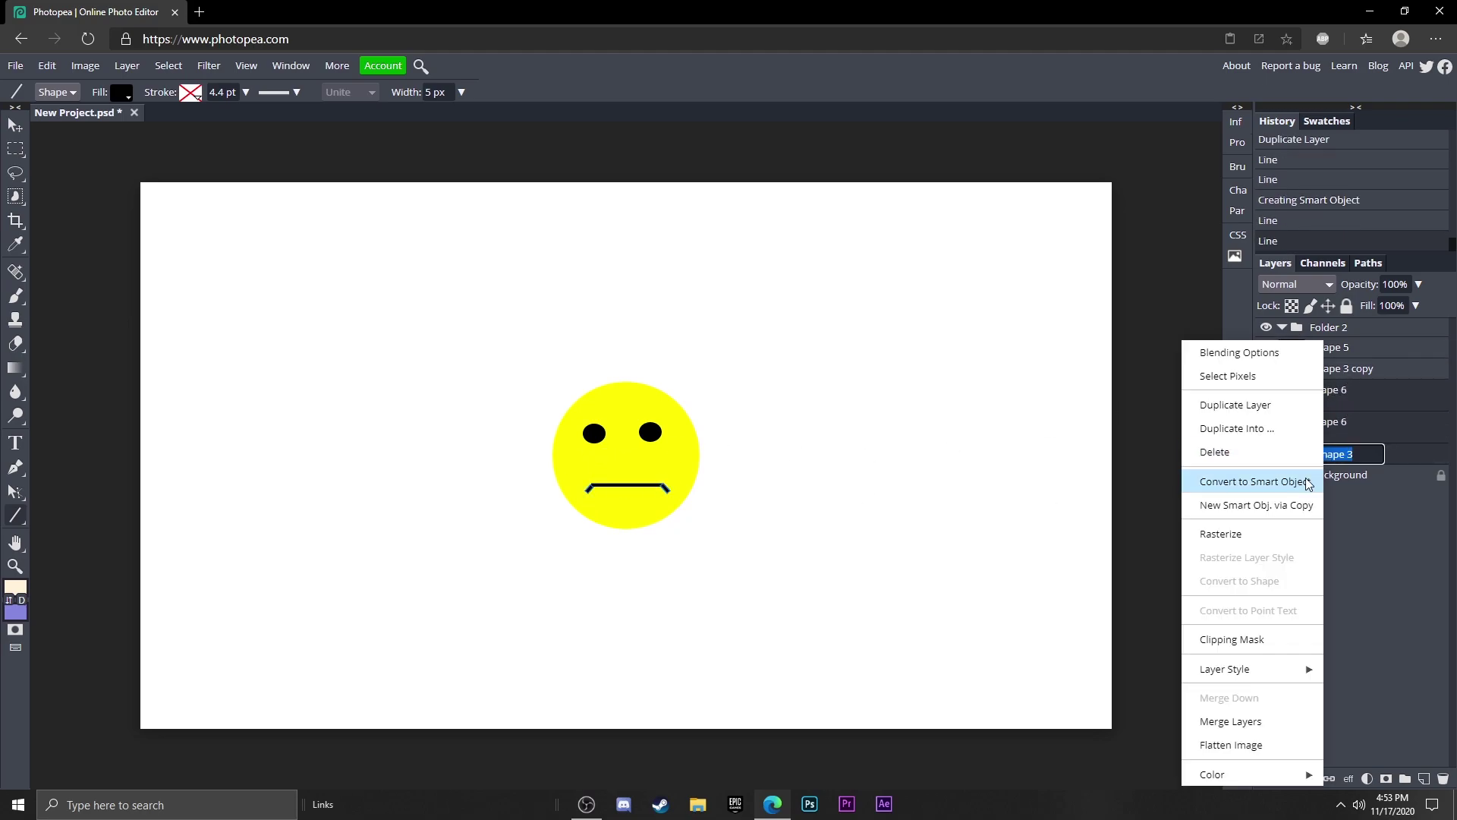
{"action": "left_click", "coordinate": [1240, 718]}
Toggle layer visibility to check each face, leaving Shape 5 and Shape 6 visible.
{"action": "left_click", "coordinate": [1266, 389]}
{"action": "left_click", "coordinate": [1266, 368]}
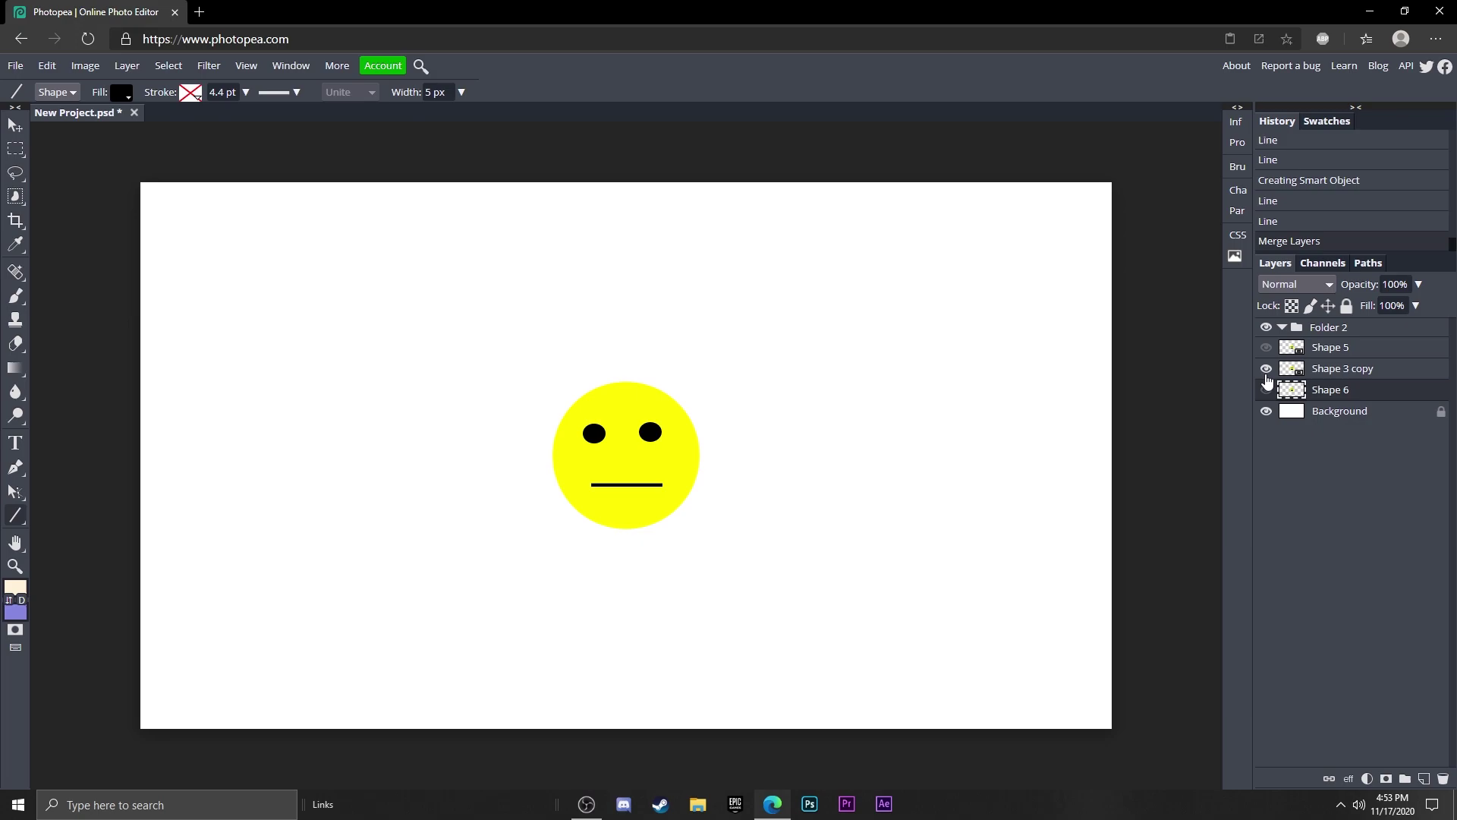
{"action": "left_click", "coordinate": [1265, 347]}
{"action": "left_click", "coordinate": [1267, 346]}
{"action": "left_click", "coordinate": [1266, 389]}
Rename the Shape 5, Shape 3 copy and Shape 6 layers each to '_a_'.
{"action": "double_click", "coordinate": [1334, 348]}
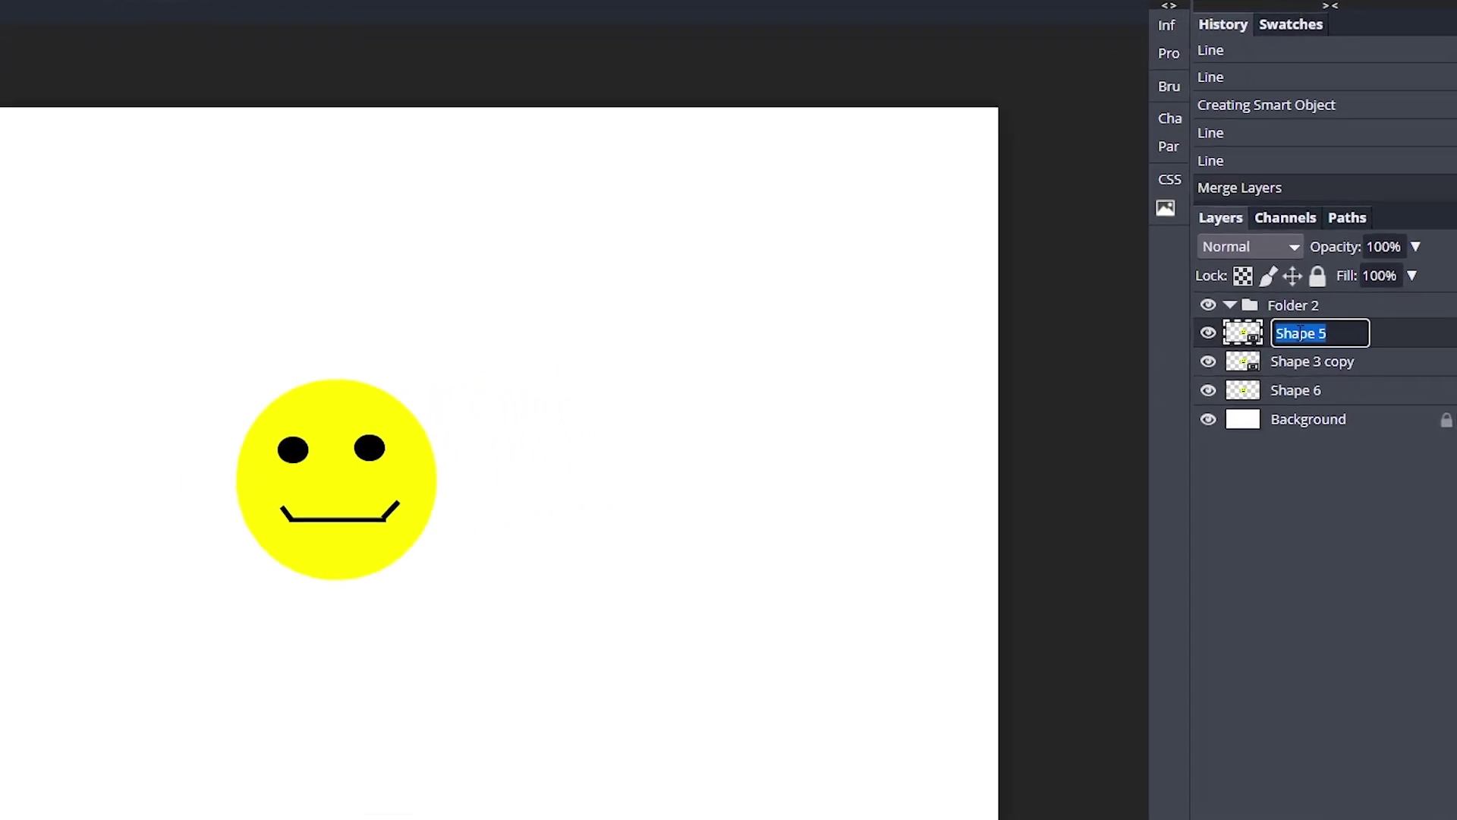
{"action": "type", "text": "_"}
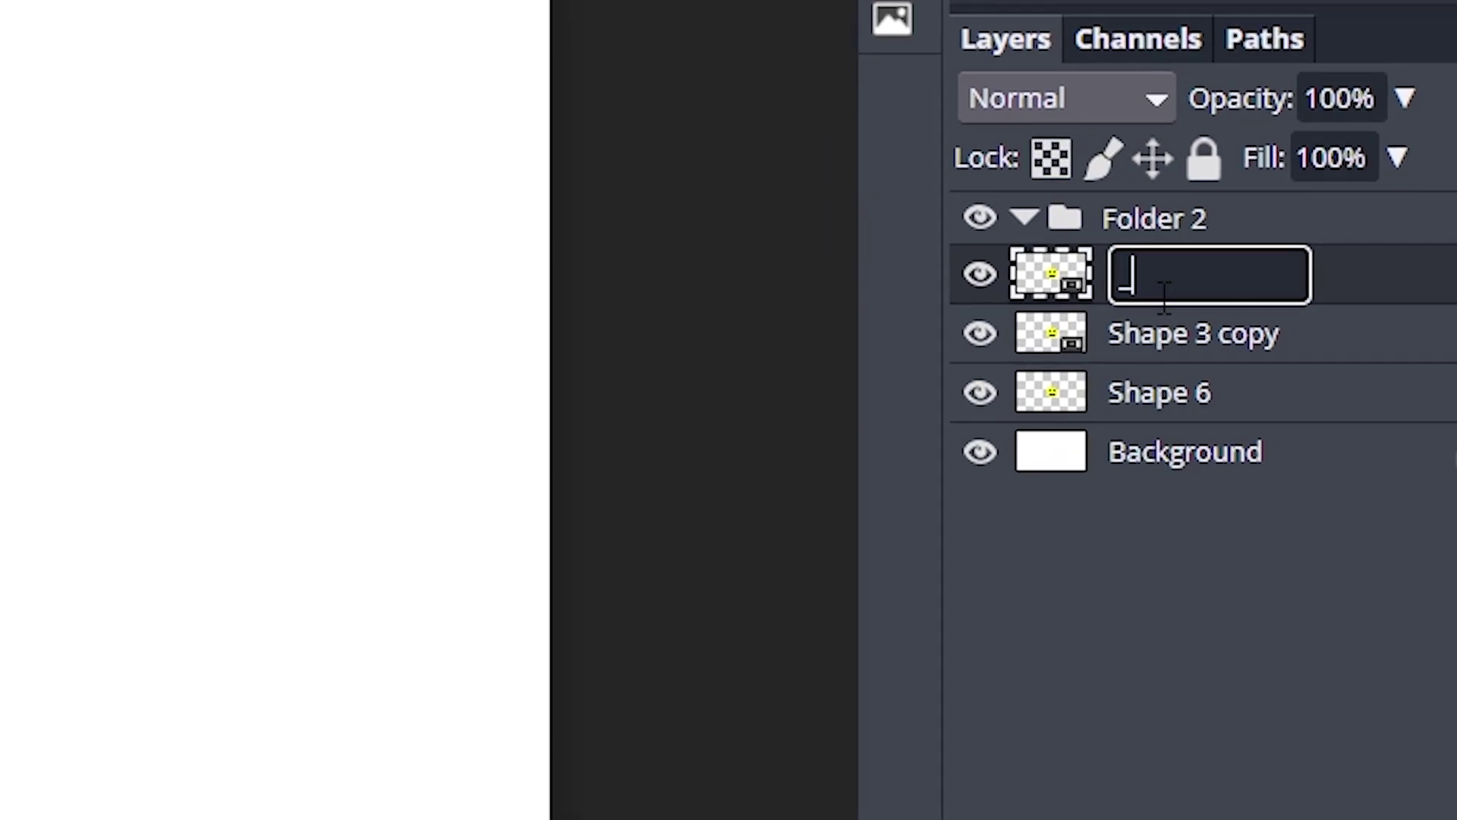
{"action": "type", "text": "a_"}
{"action": "key", "text": "Return"}
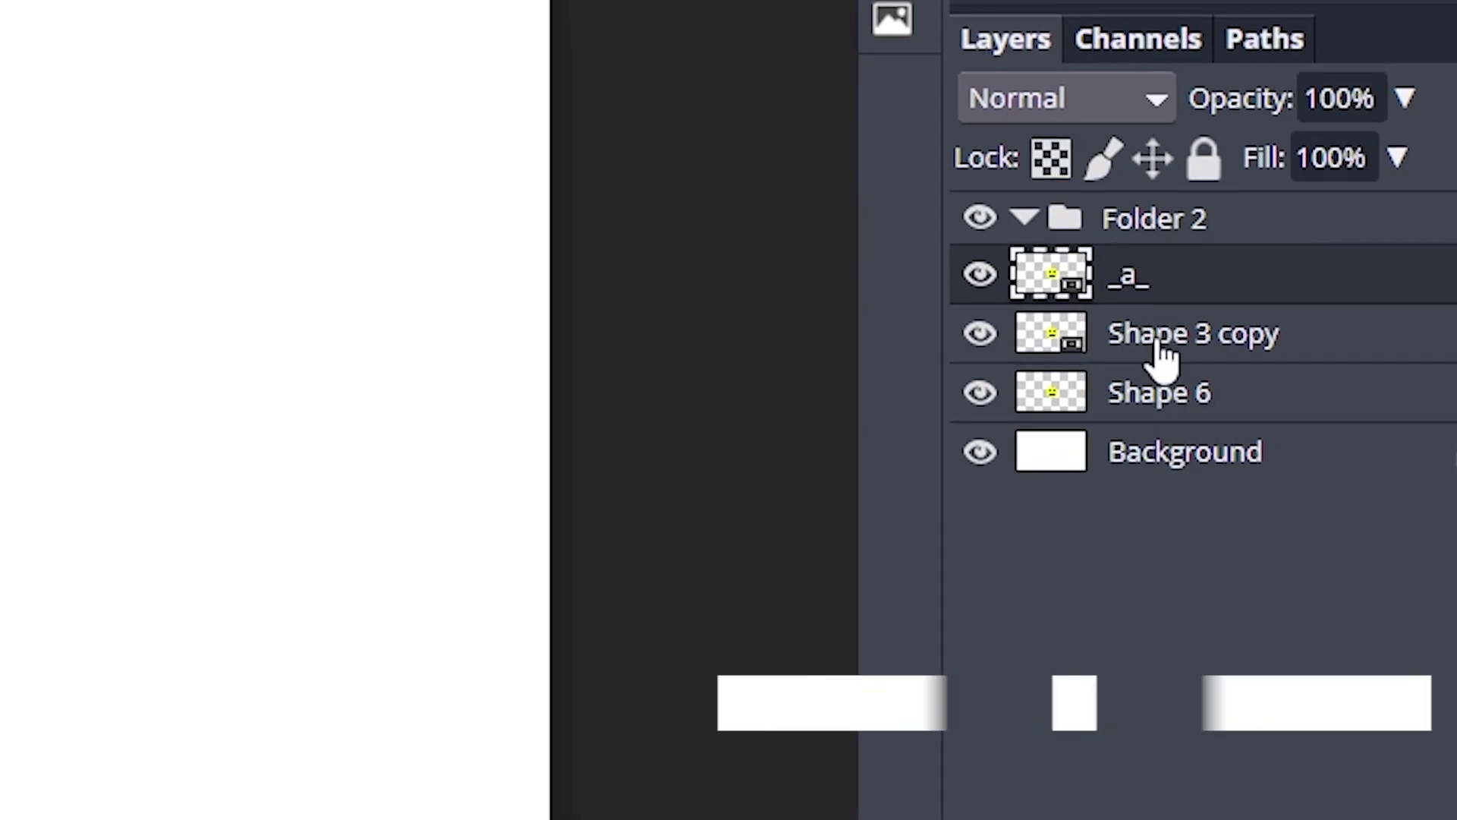
{"action": "double_click", "coordinate": [1158, 334]}
{"action": "type", "text": "_a"}
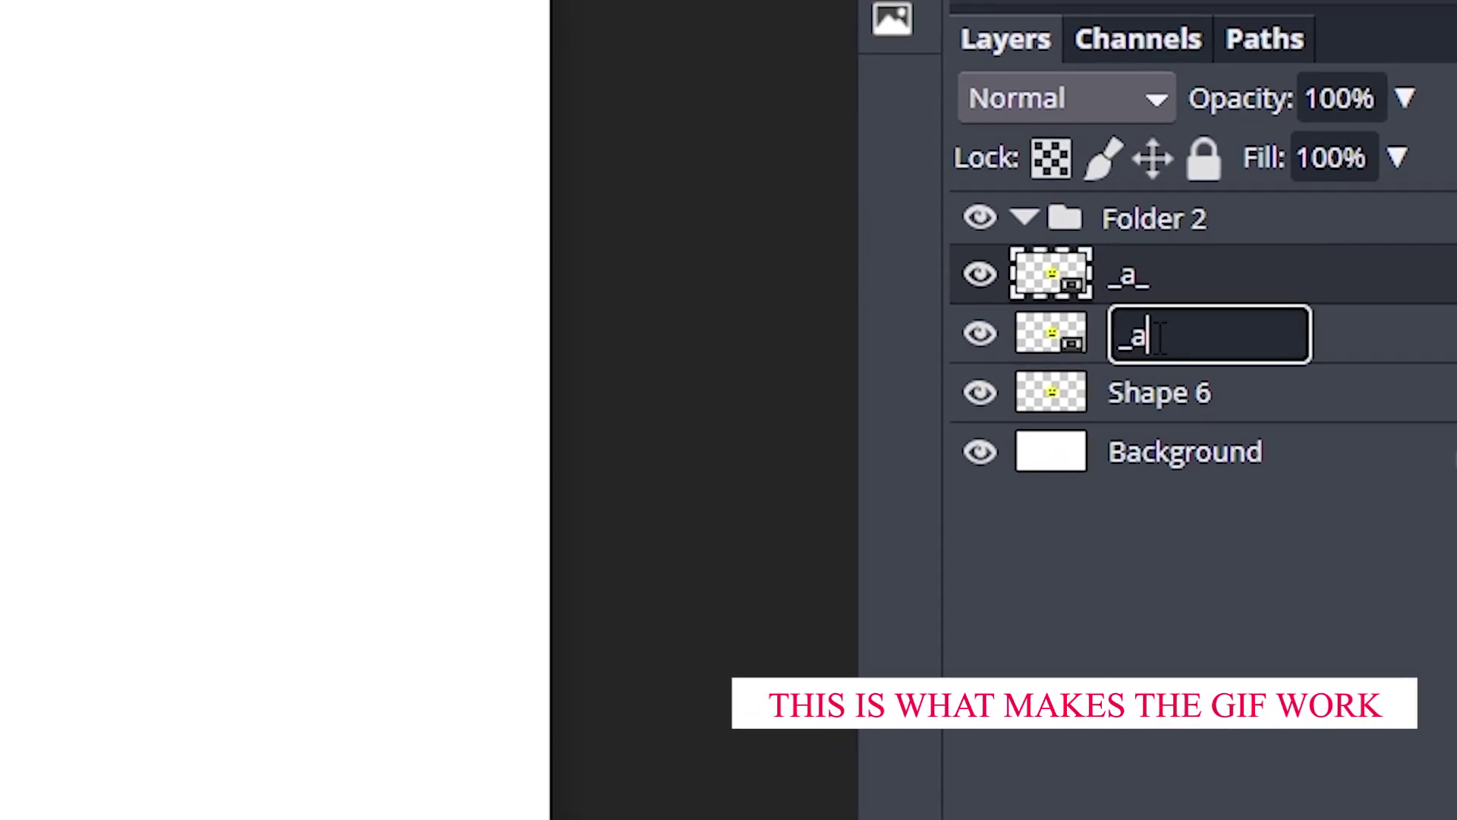
{"action": "type", "text": "_"}
{"action": "key", "text": "Return"}
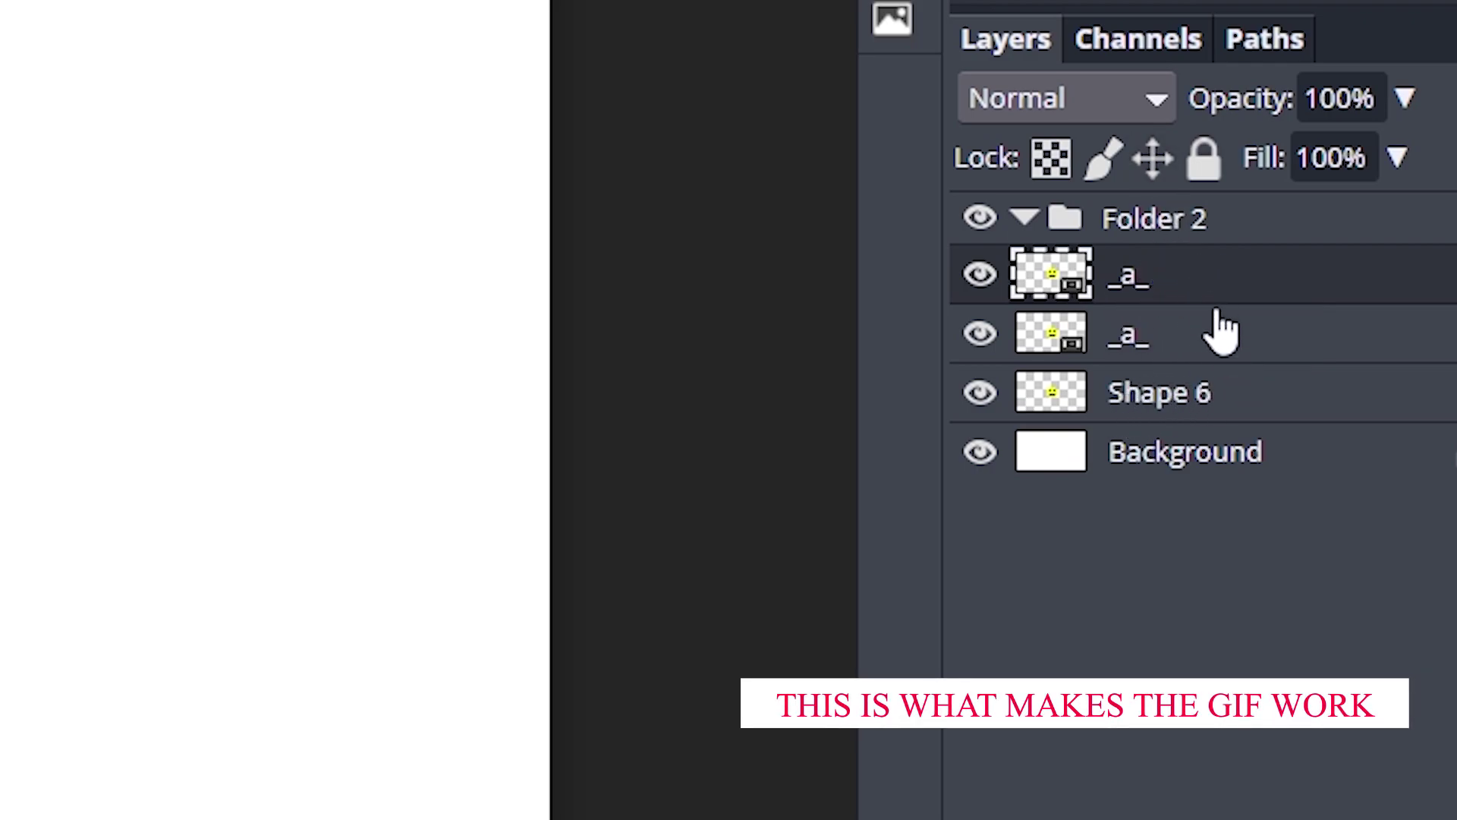
{"action": "double_click", "coordinate": [1166, 399]}
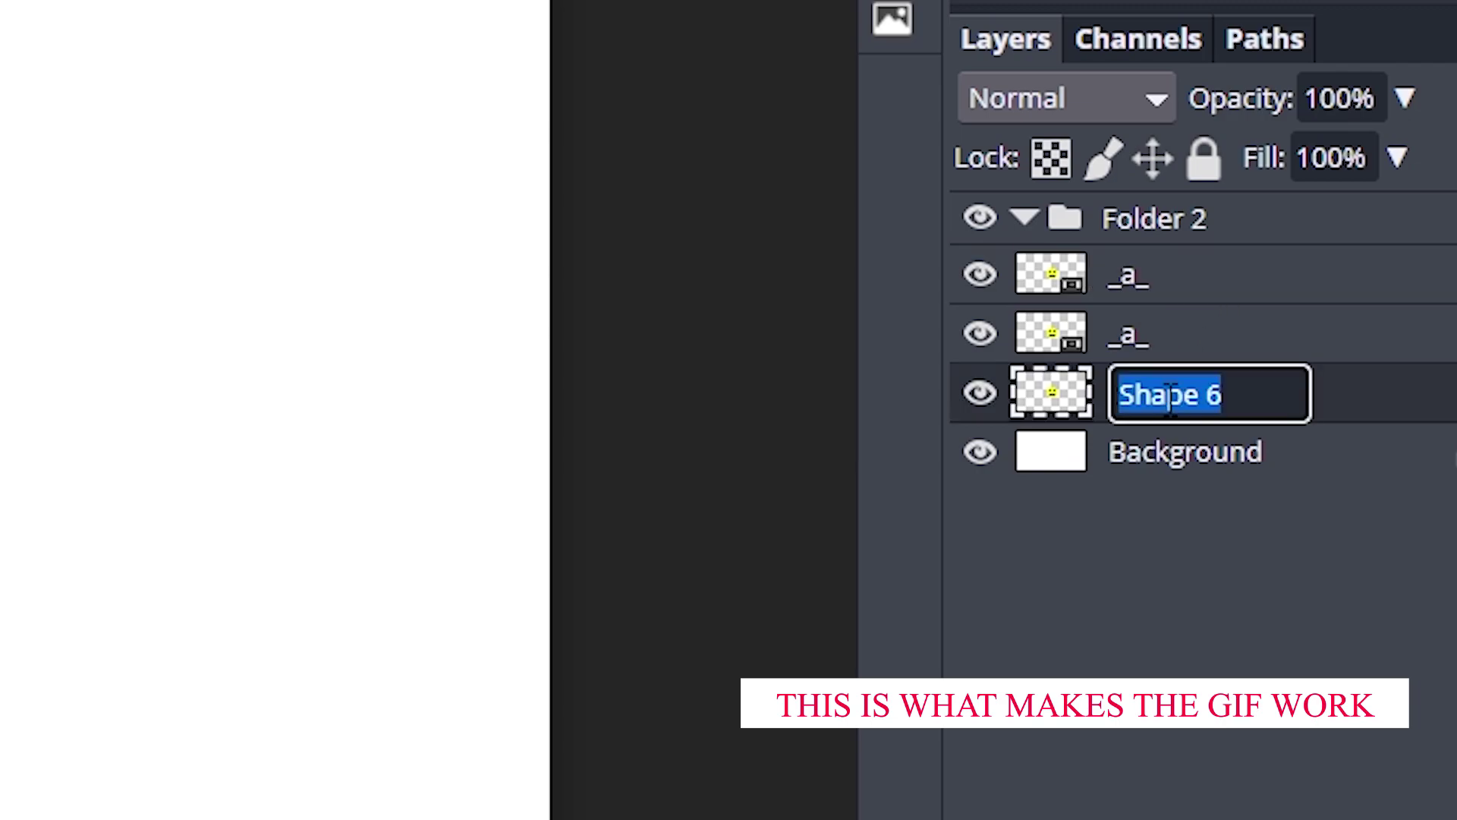
{"action": "type", "text": "_a_"}
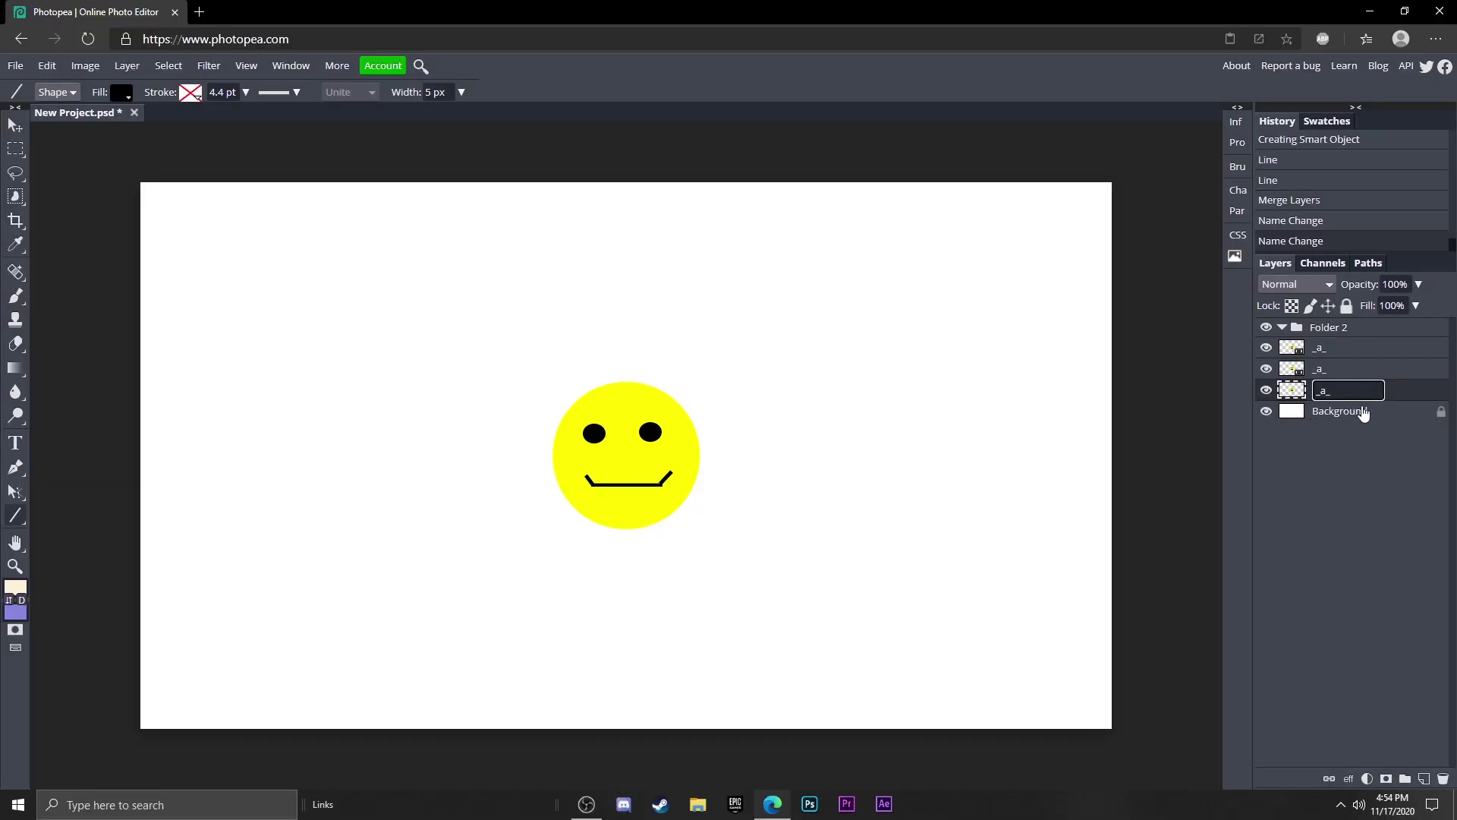
{"action": "key", "text": "Return"}
Select the _a_ layers and Folder 2, then create the new Folder 6.
{"action": "left_click", "coordinate": [1321, 373]}
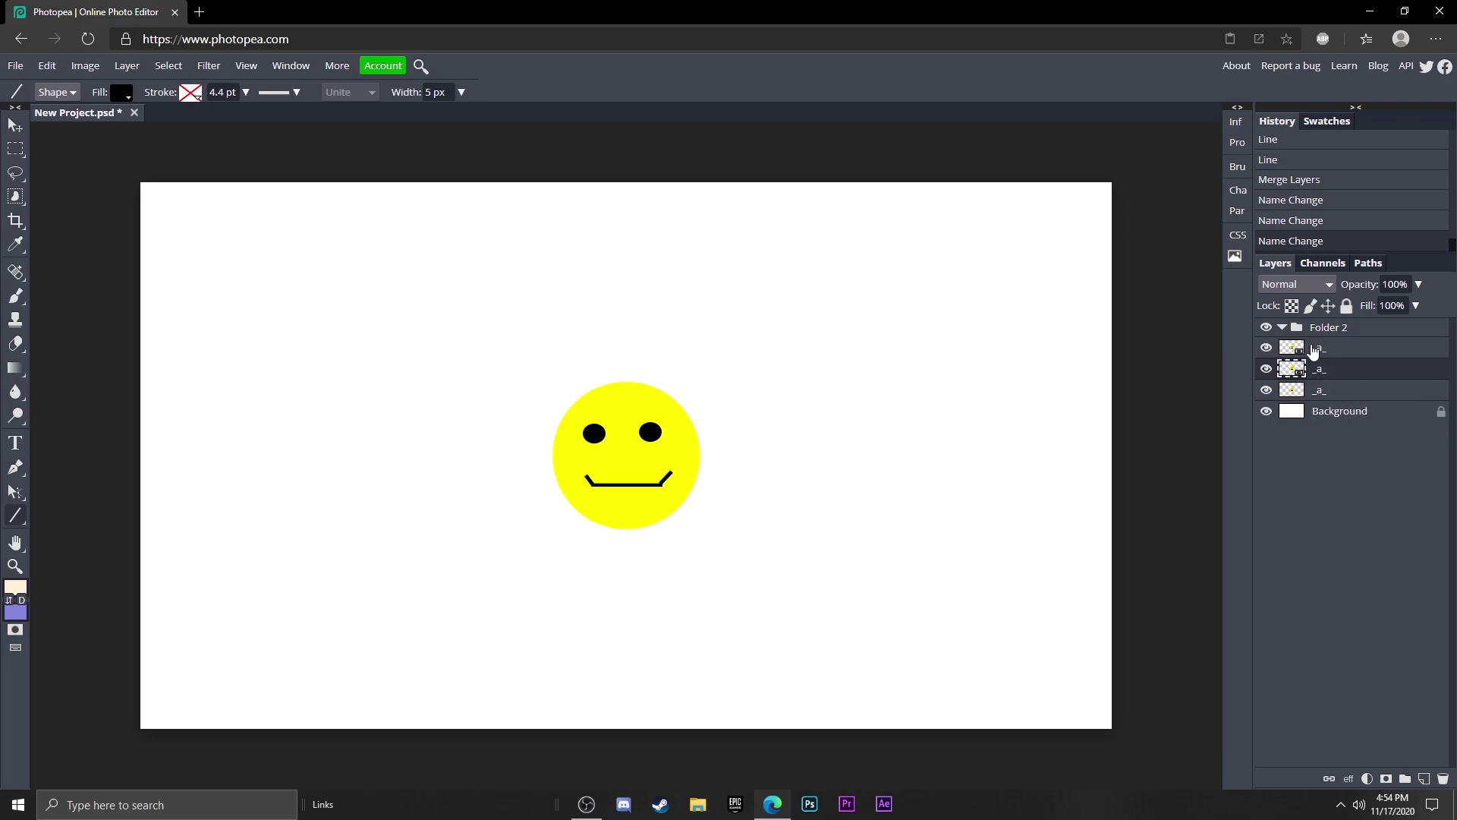
{"action": "left_click", "coordinate": [1344, 390]}
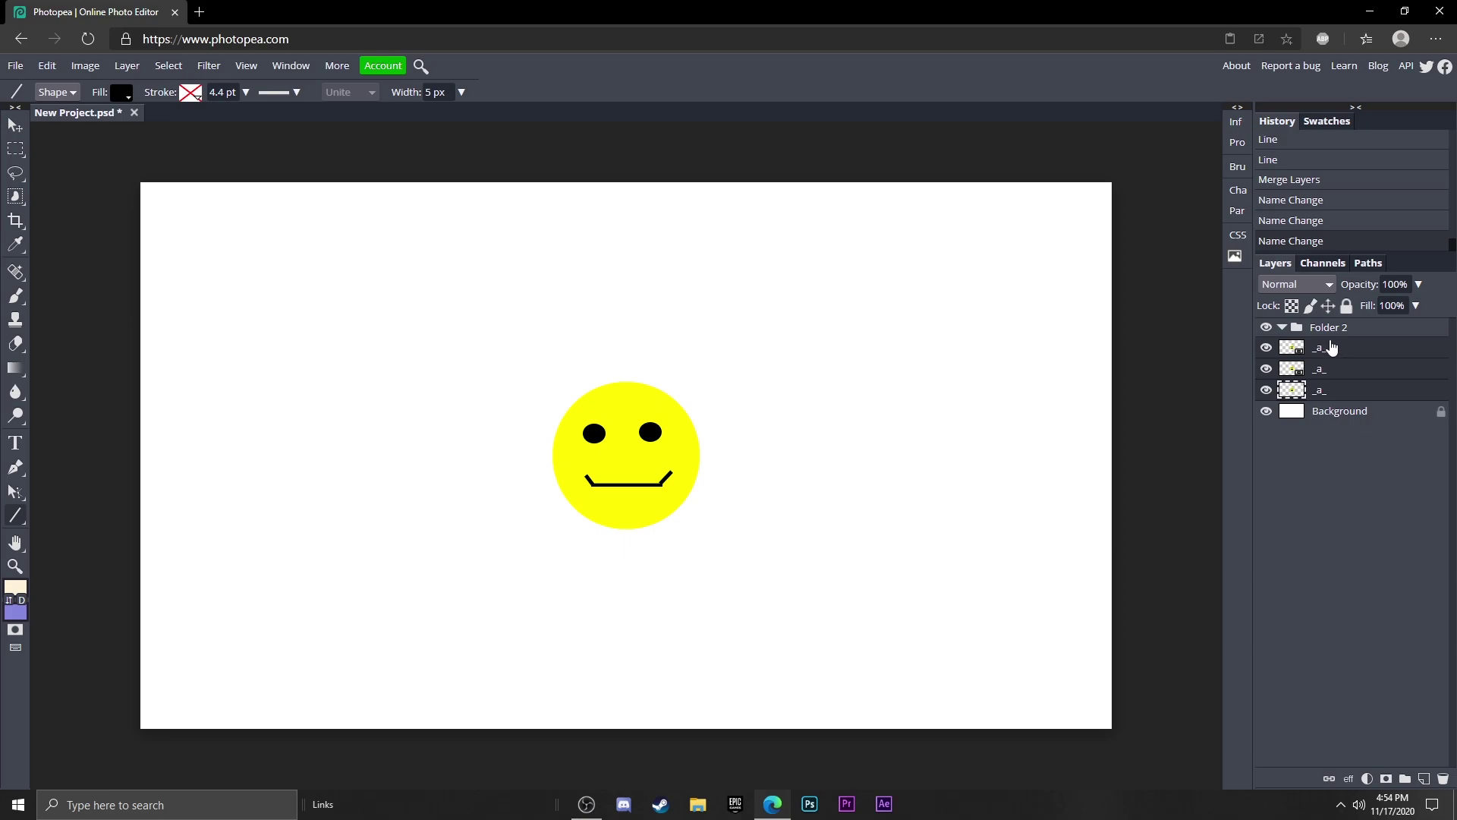
{"action": "left_click", "coordinate": [1317, 331]}
{"action": "left_click", "coordinate": [1404, 780]}
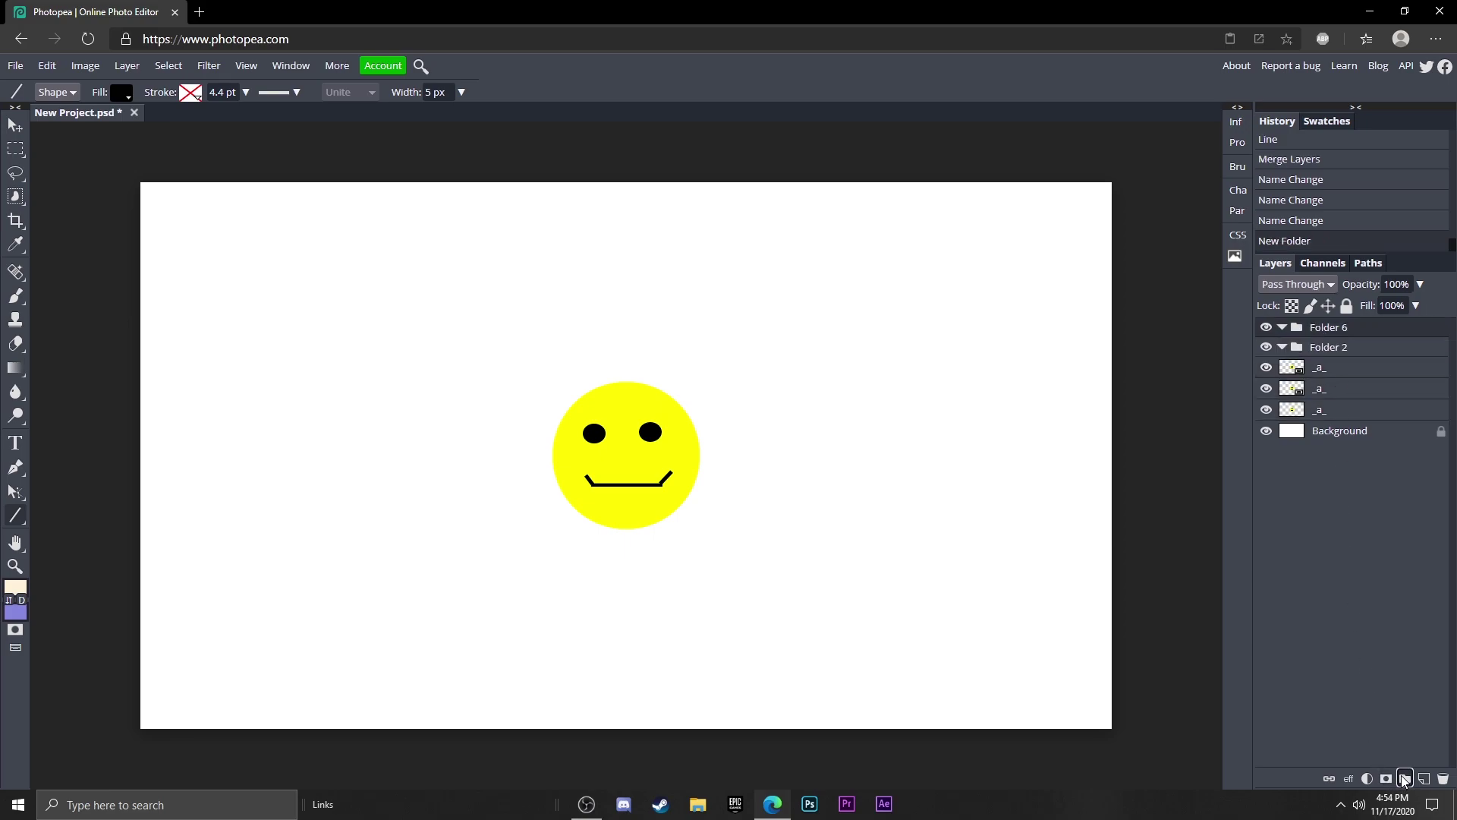
Move the three _a_ layers into Folder 6, delete Folder 2, and collapse Folder 6.
{"action": "left_click", "coordinate": [1322, 413]}
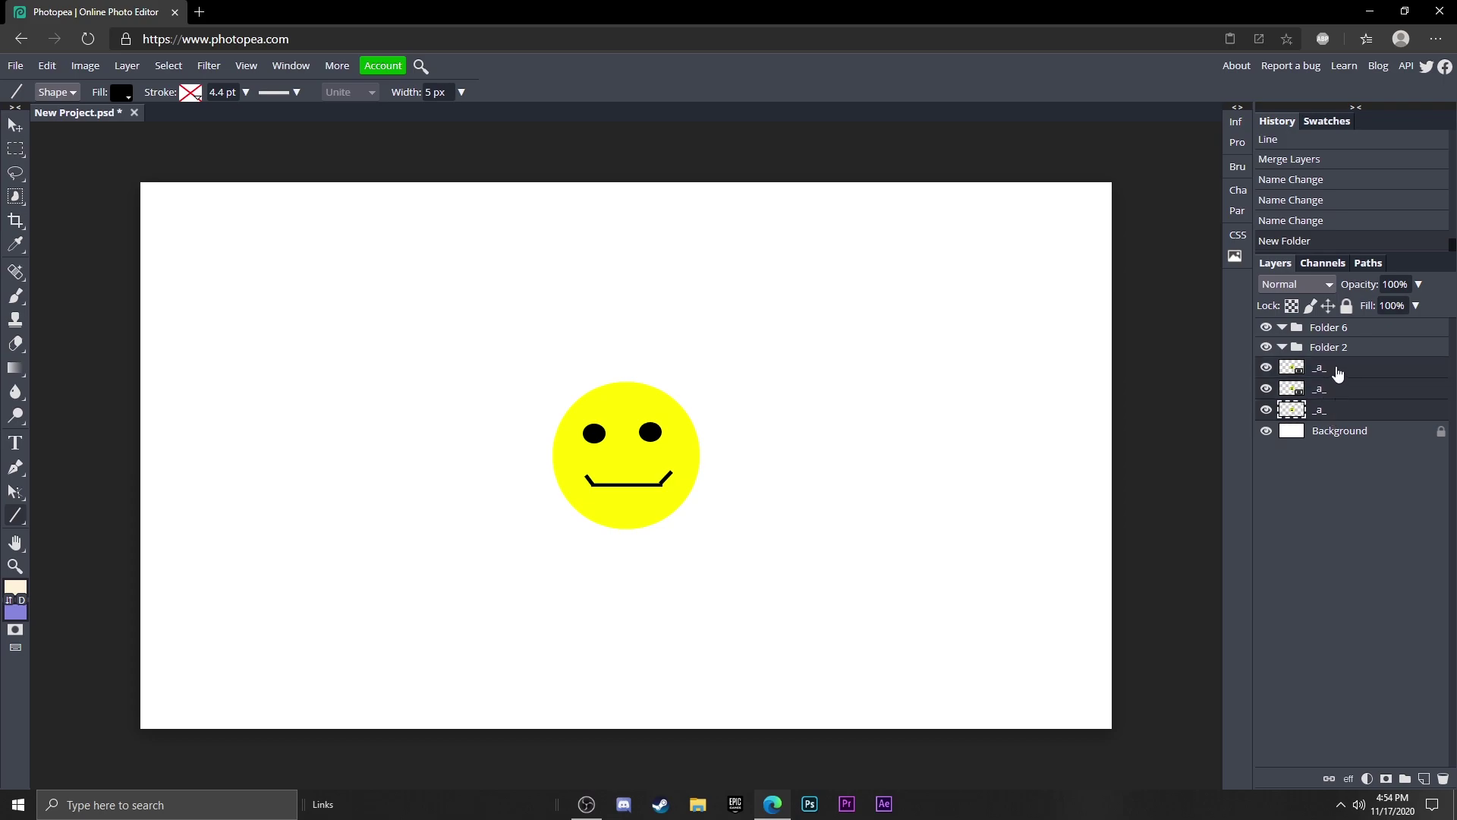
{"action": "left_click_drag", "start_coordinate": [1338, 374], "coordinate": [1337, 331]}
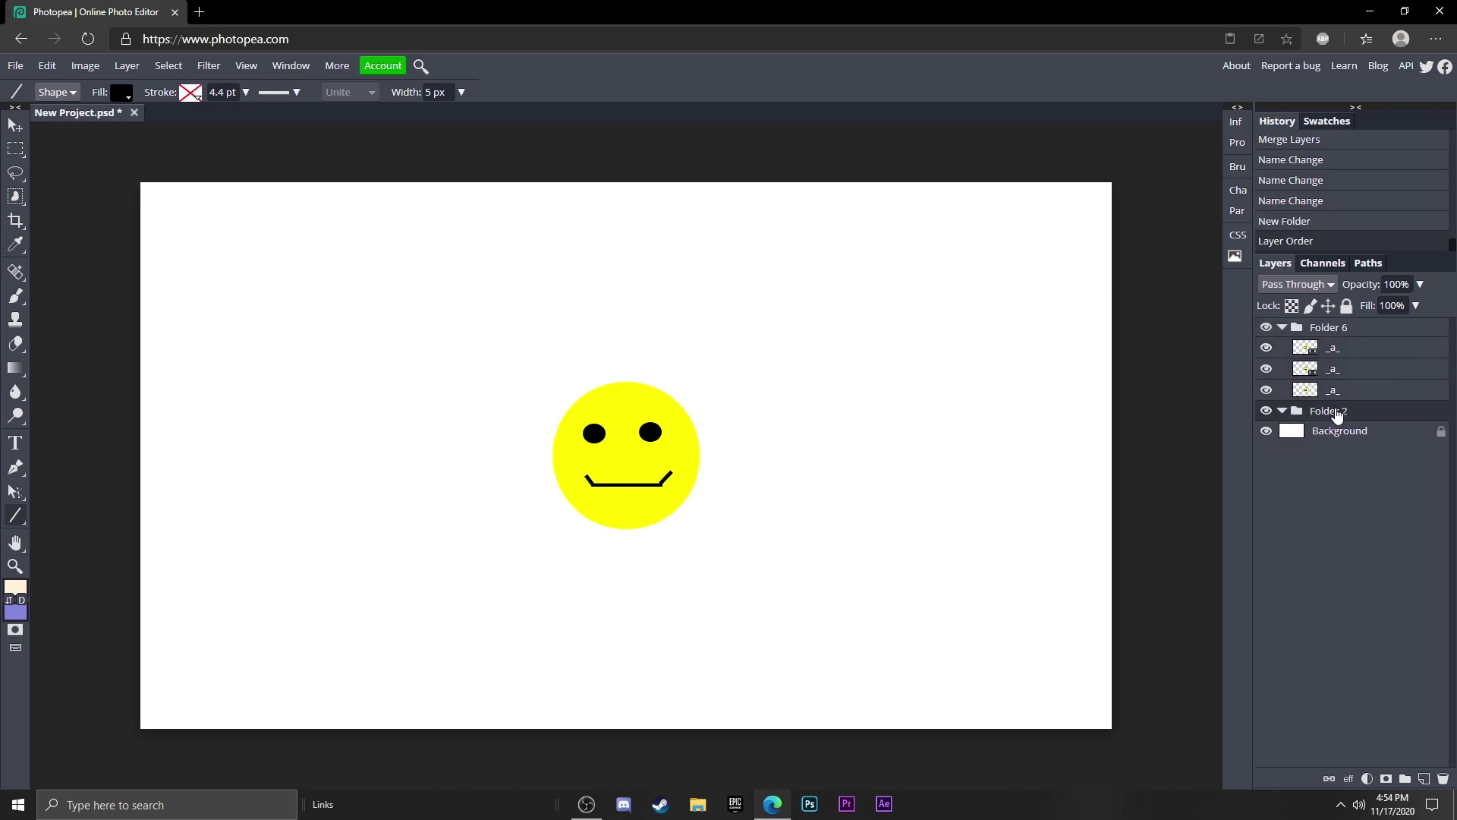
{"action": "key", "text": "Delete"}
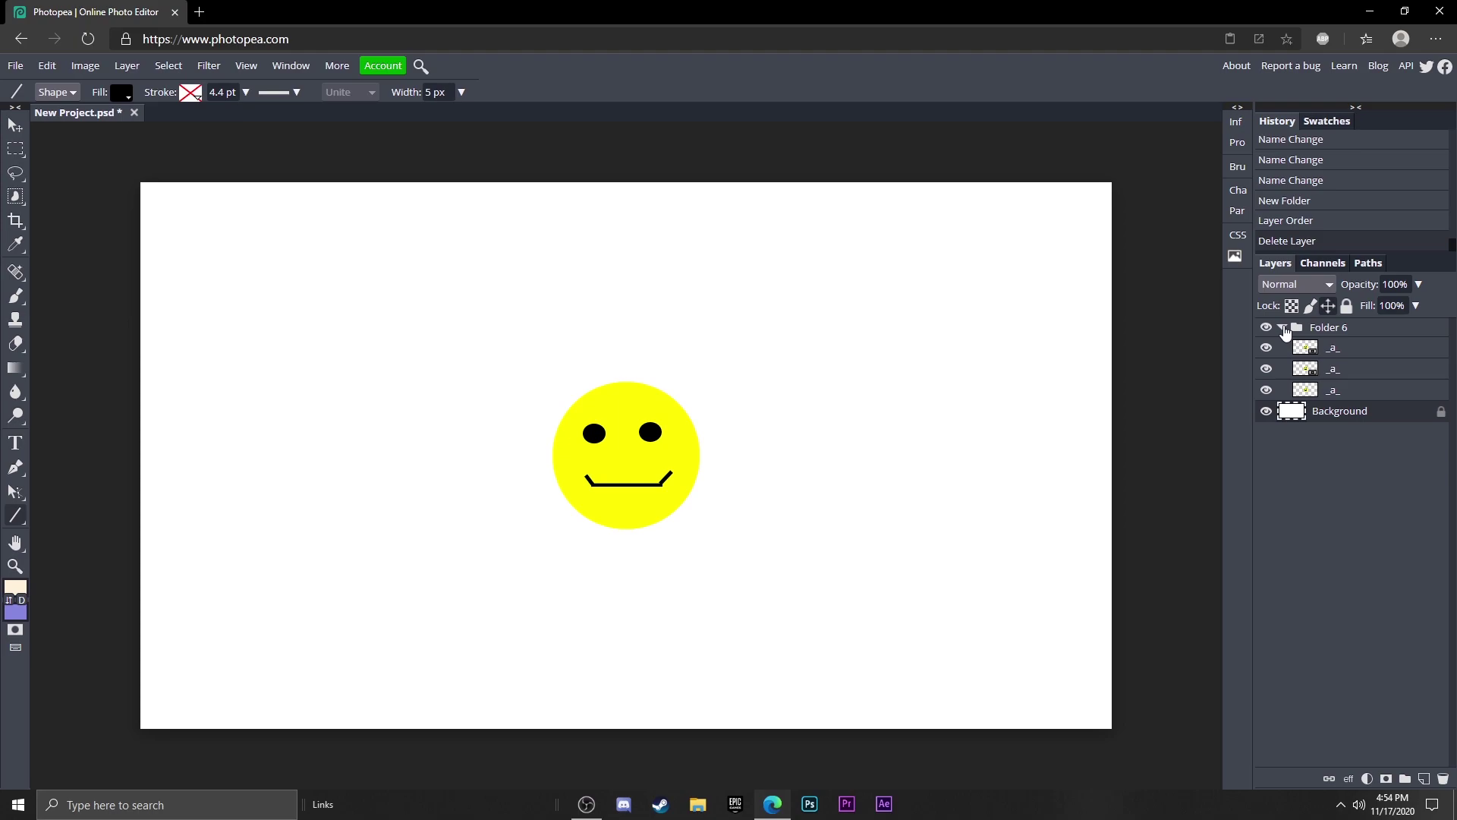
{"action": "left_click", "coordinate": [1282, 328]}
Export the document as a GIF with animation speed 35% and save it.
{"action": "left_click", "coordinate": [15, 65]}
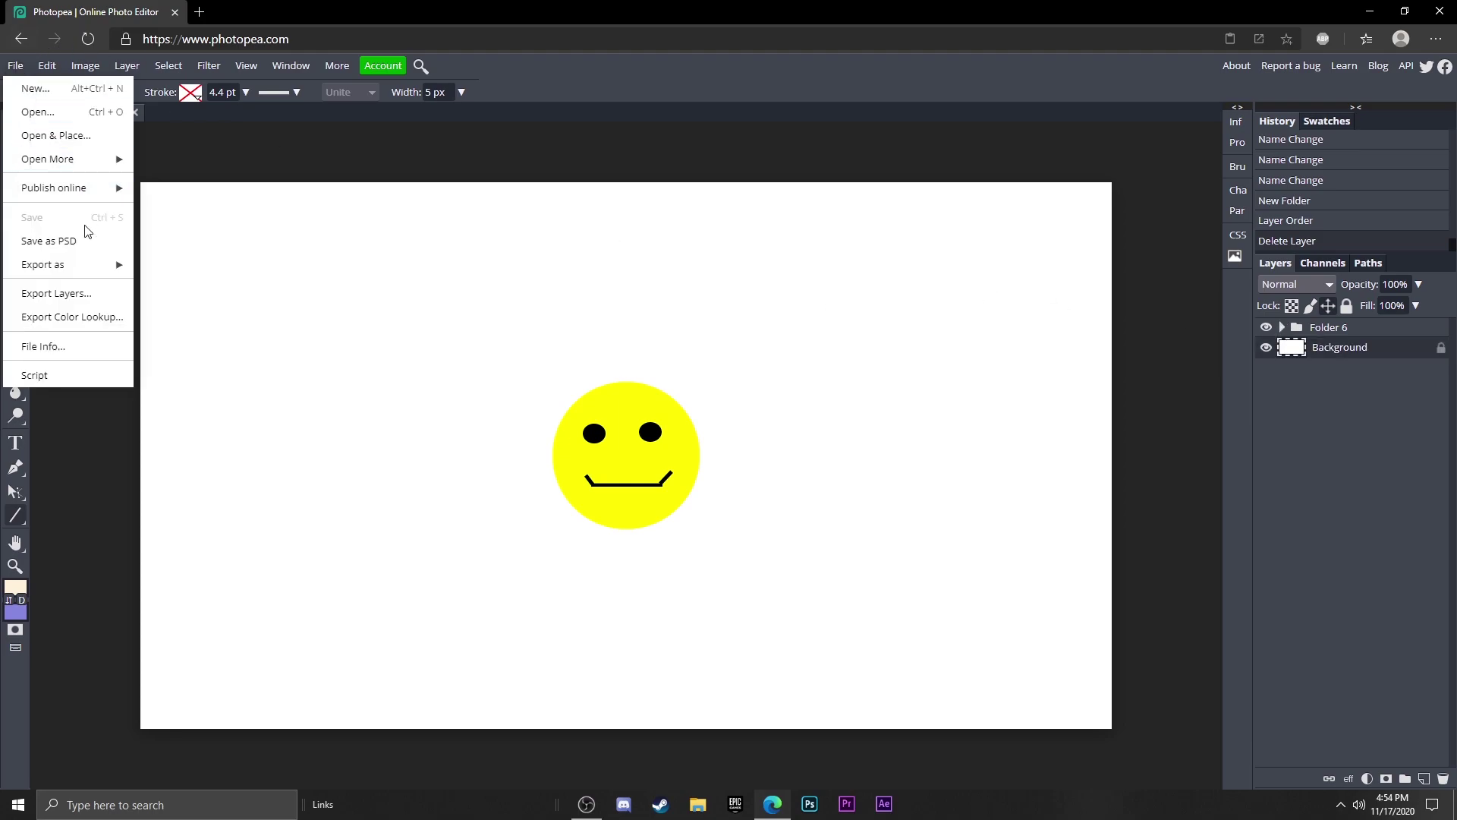
{"action": "mouse_move", "coordinate": [43, 265]}
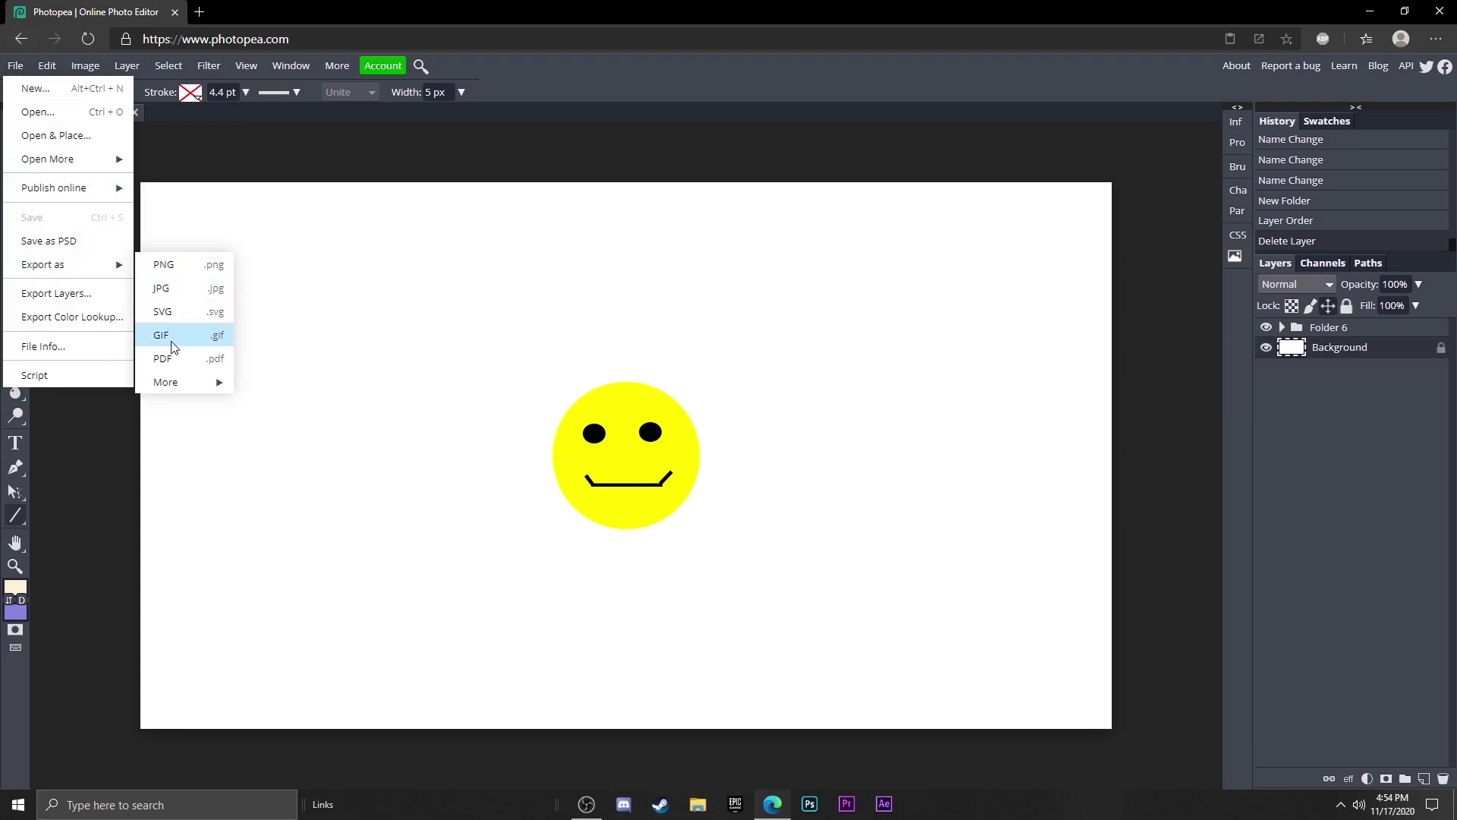
{"action": "left_click", "coordinate": [162, 335]}
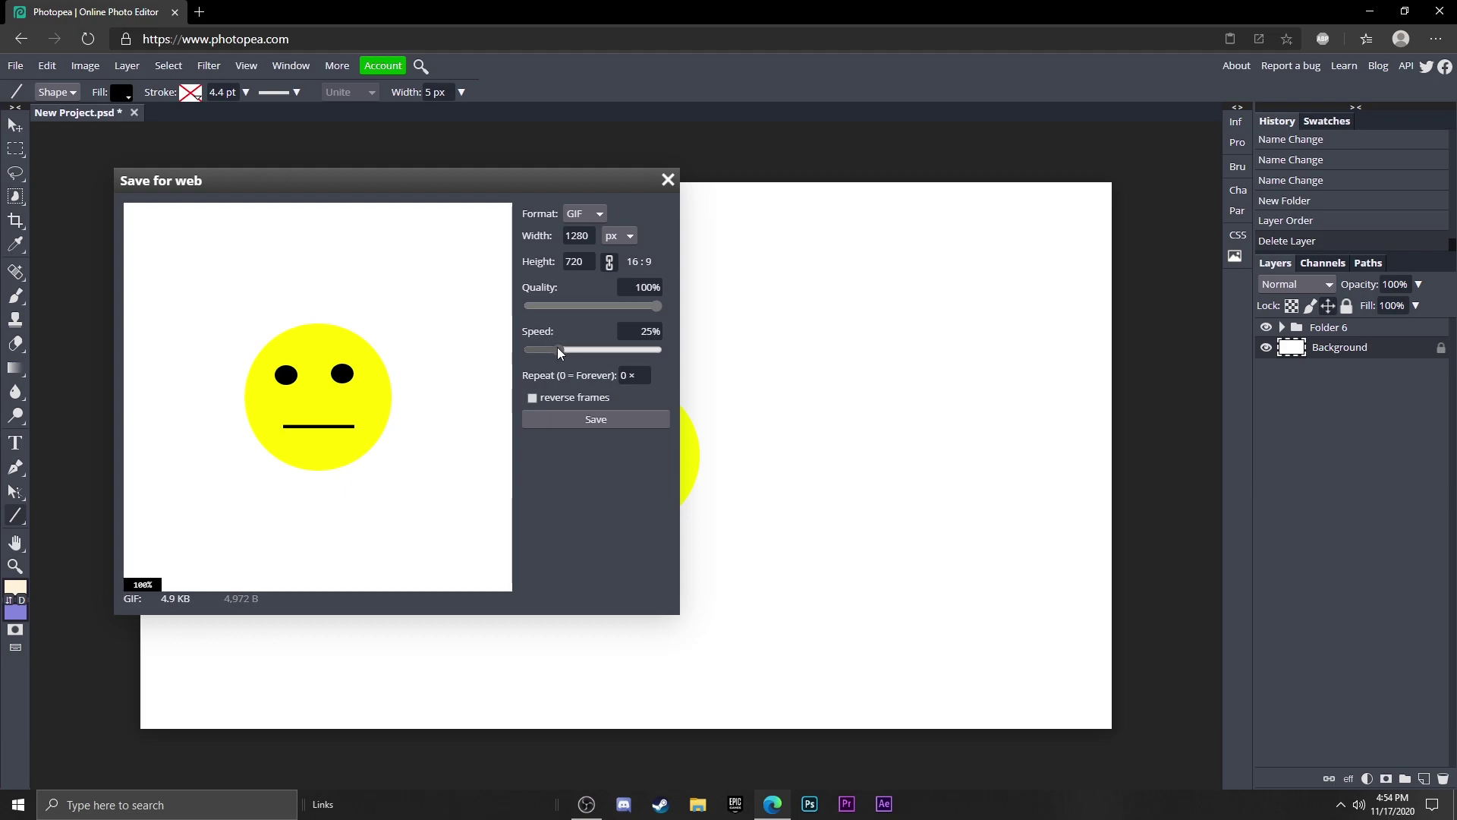
{"action": "left_click_drag", "start_coordinate": [557, 348], "coordinate": [647, 345]}
{"action": "left_click_drag", "start_coordinate": [629, 353], "coordinate": [536, 352]}
{"action": "left_click_drag", "start_coordinate": [557, 320], "coordinate": [855, 300]}
{"action": "left_click", "coordinate": [602, 418]}
{"action": "left_click", "coordinate": [80, 770]}
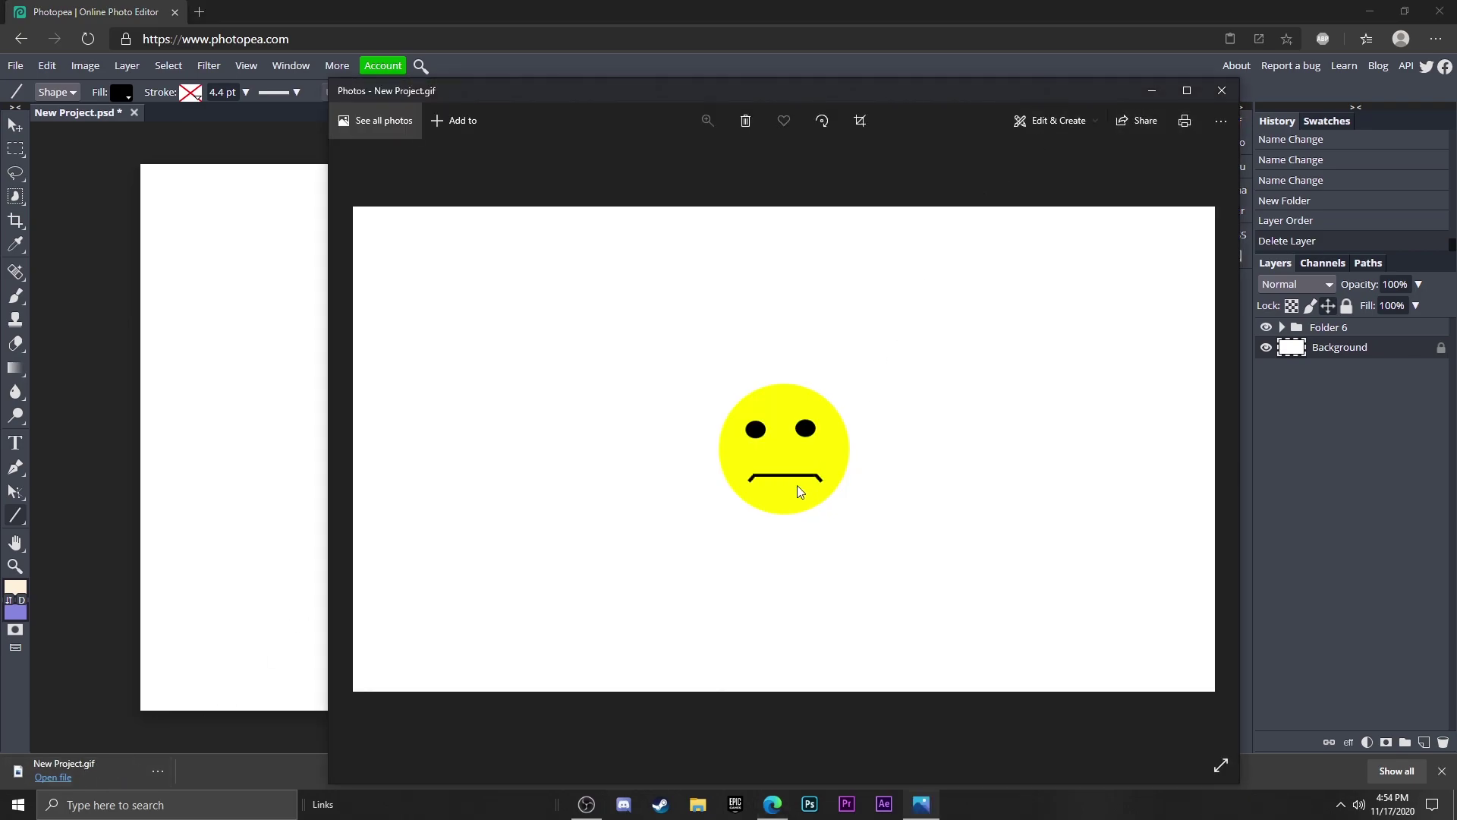
{"action": "left_click", "coordinate": [1222, 90]}
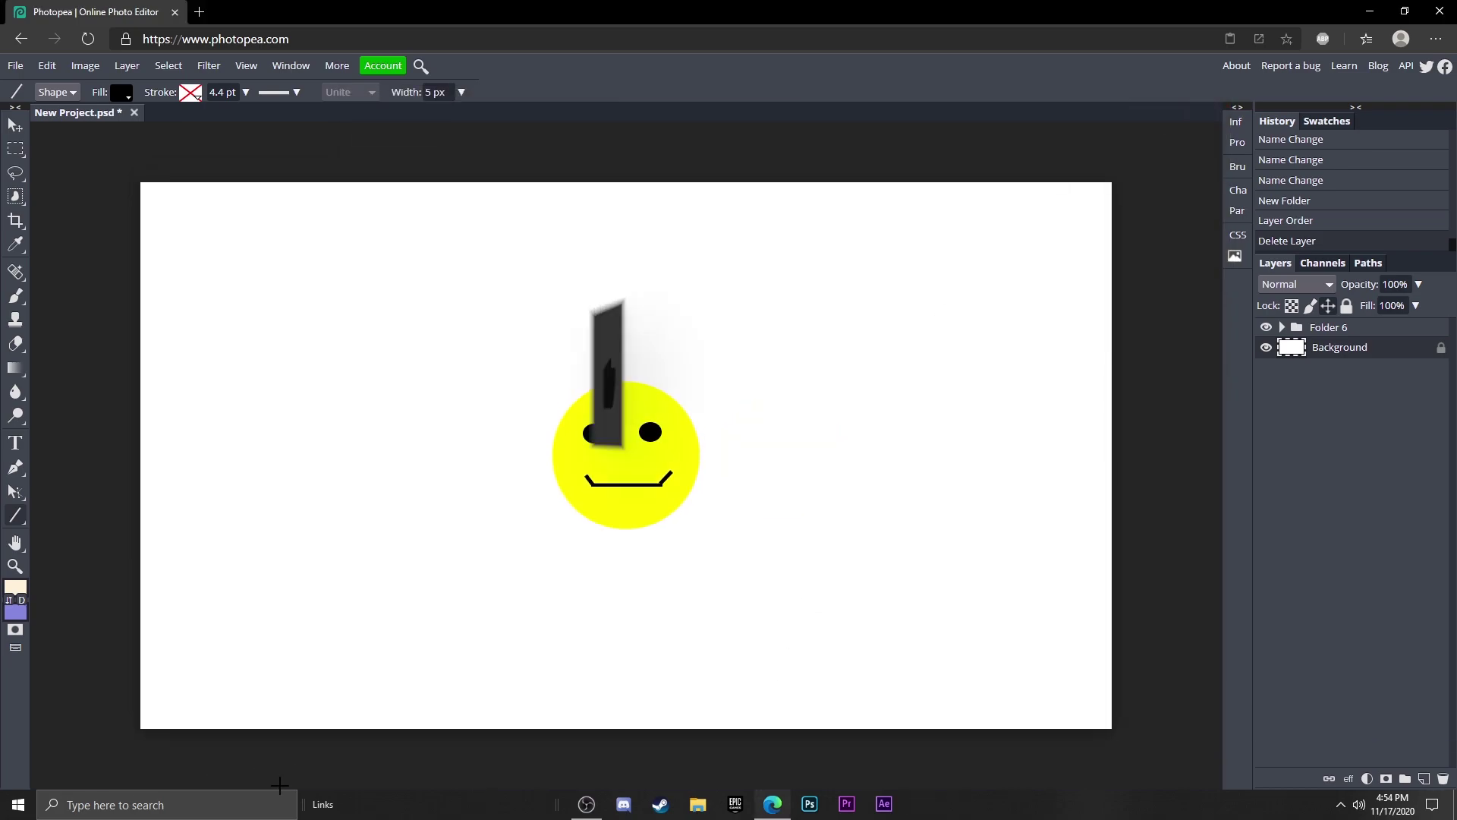